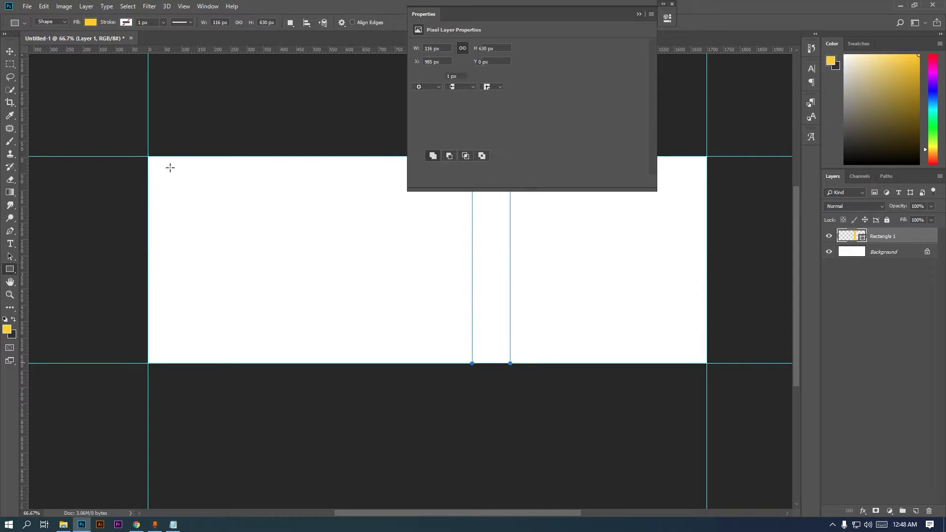
Keep ffcc00 as the vertical rectangle's fill colour and collapse the shape properties.
click(10, 52)
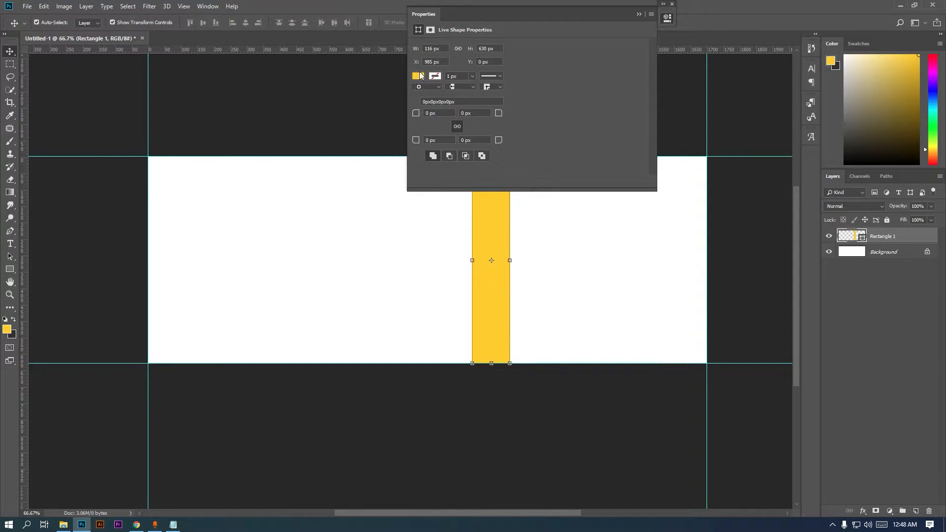
double_click(861, 237)
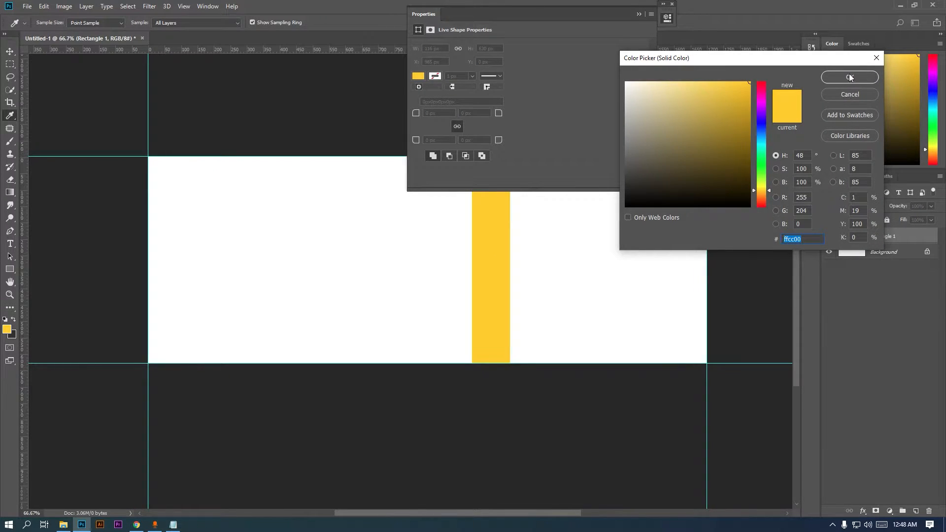
click(849, 78)
click(639, 14)
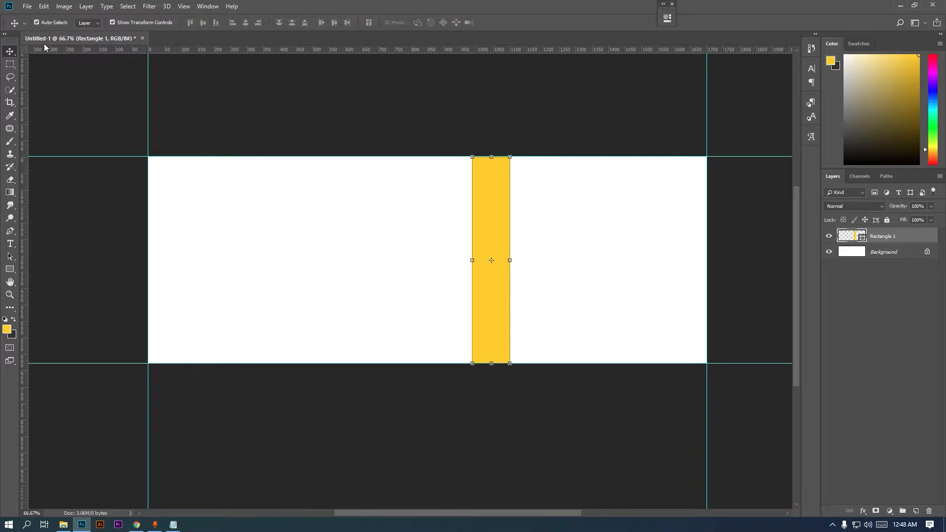
Rotate the yellow rectangle by -30 degrees and lengthen it so the diagonal stripe spans the full canvas height.
key(ctrl+t)
drag(495, 151, 441, 140)
drag(483, 220, 473, 196)
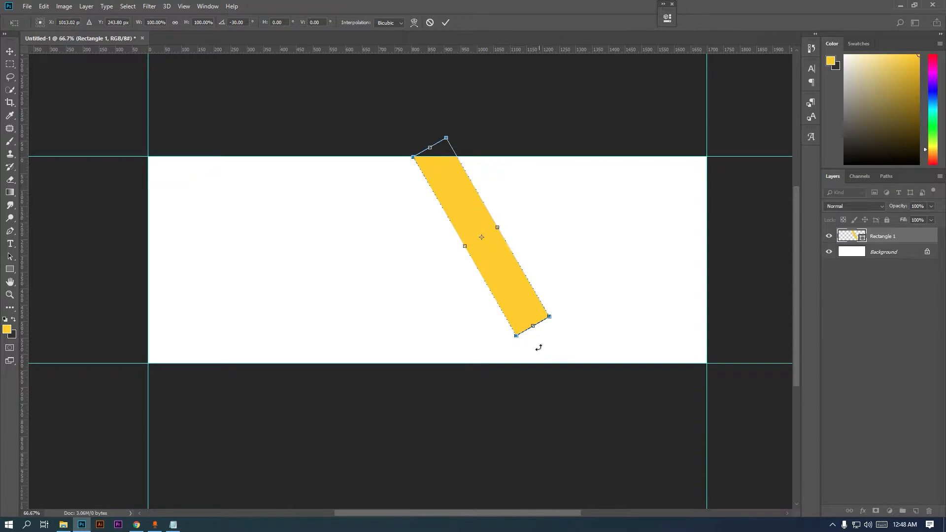
drag(533, 327, 547, 349)
key(Return)
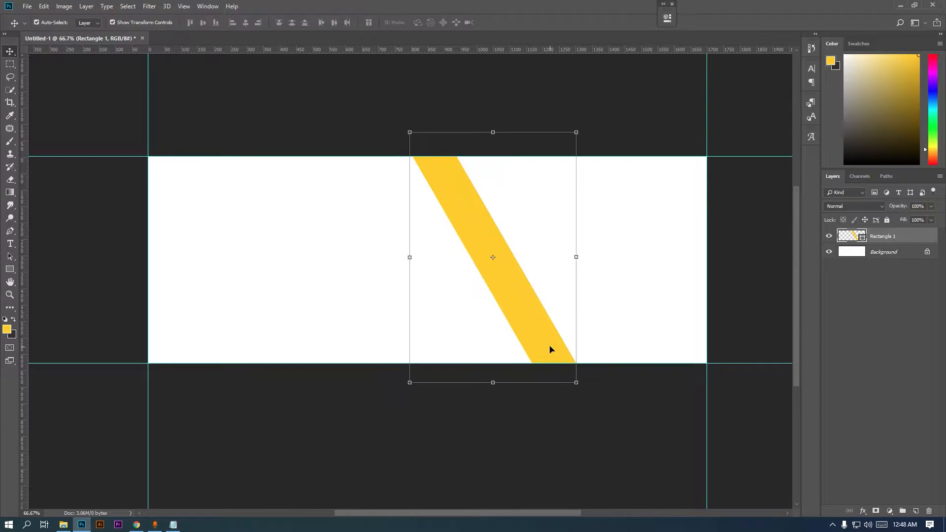
Shift the diagonal yellow stripe slightly to the left on the canvas.
click(576, 259)
drag(521, 299, 508, 298)
key(Return)
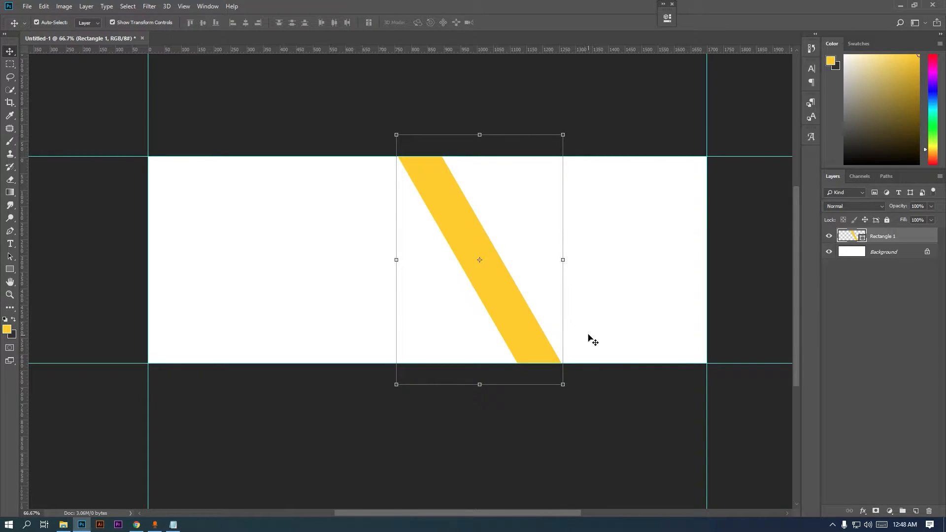
On a new layer, draw a closed Pen path around the canvas area left of the stripe, leaving a narrow parallel gap.
click(888, 252)
click(890, 238)
click(916, 511)
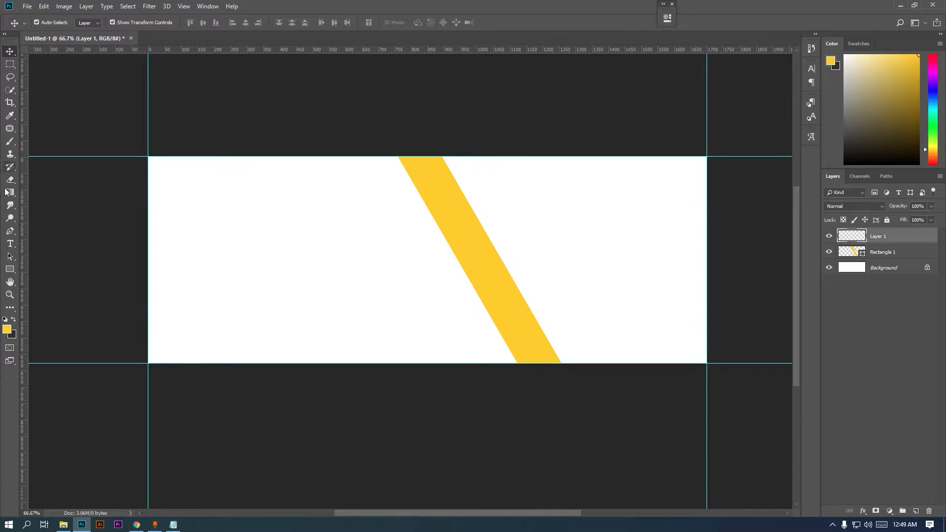
click(10, 269)
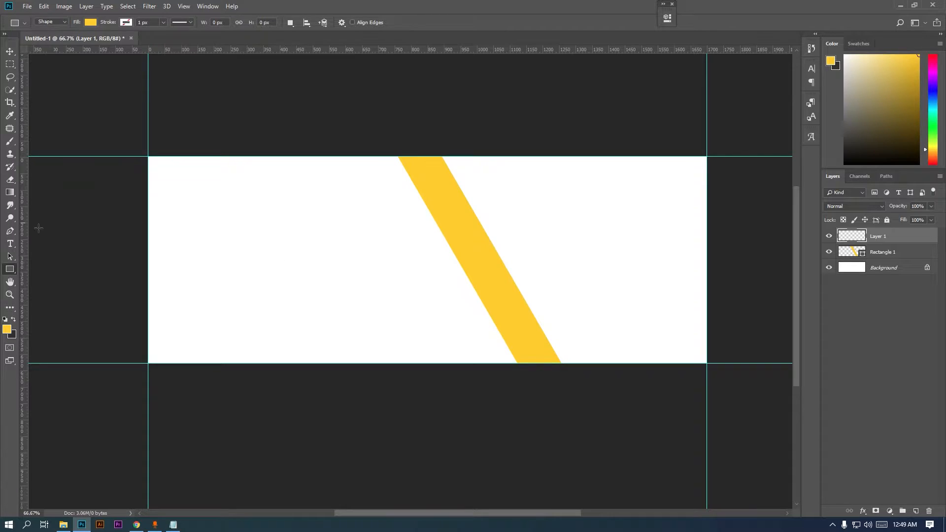
click(10, 231)
click(148, 158)
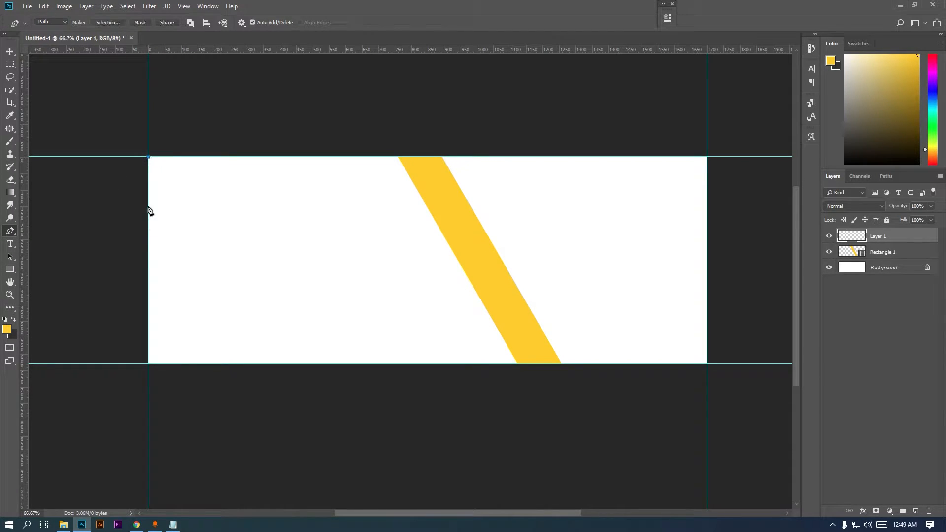
click(148, 363)
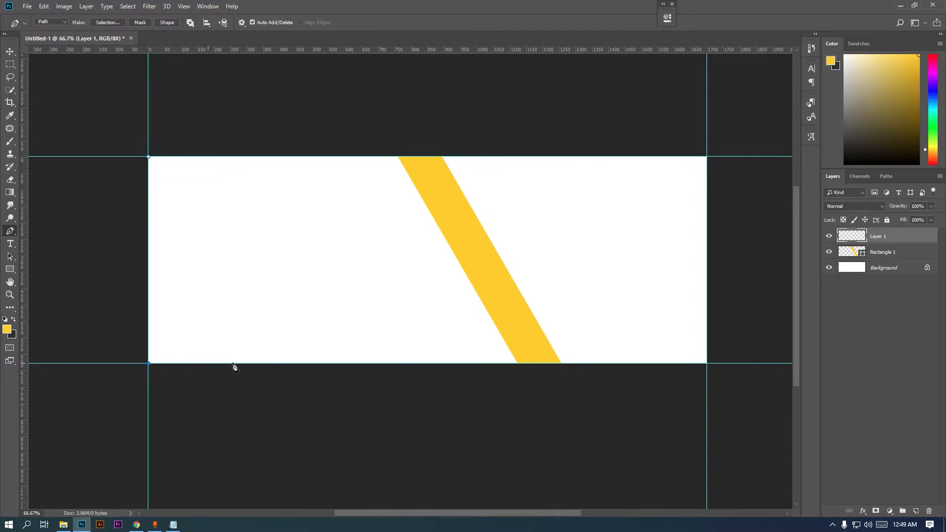
click(510, 364)
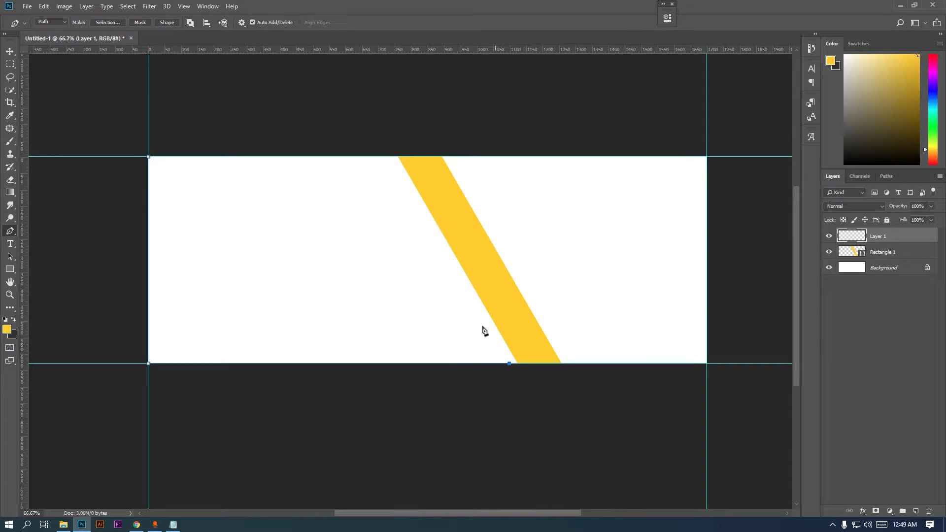
click(389, 157)
click(149, 157)
Convert the path into a selection and add a Solid Color fill layer limited to it.
right_click(511, 255)
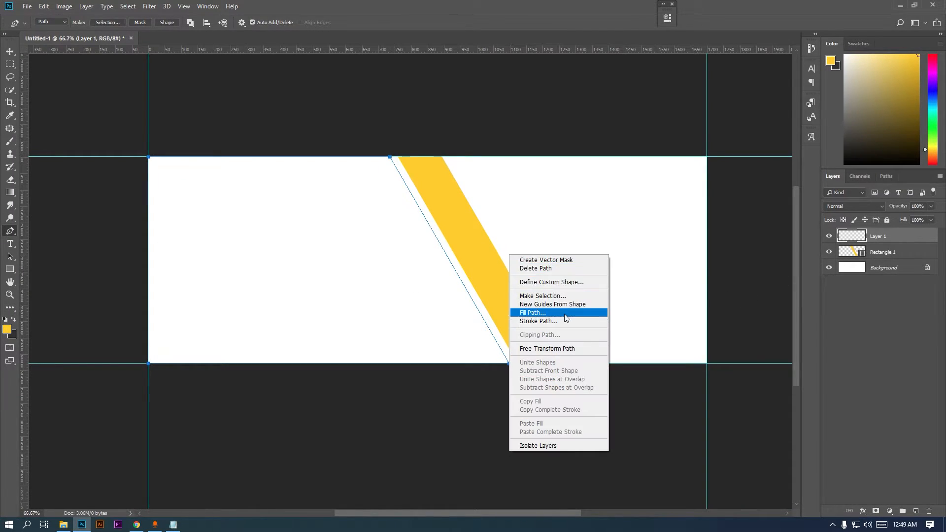
click(527, 294)
click(483, 141)
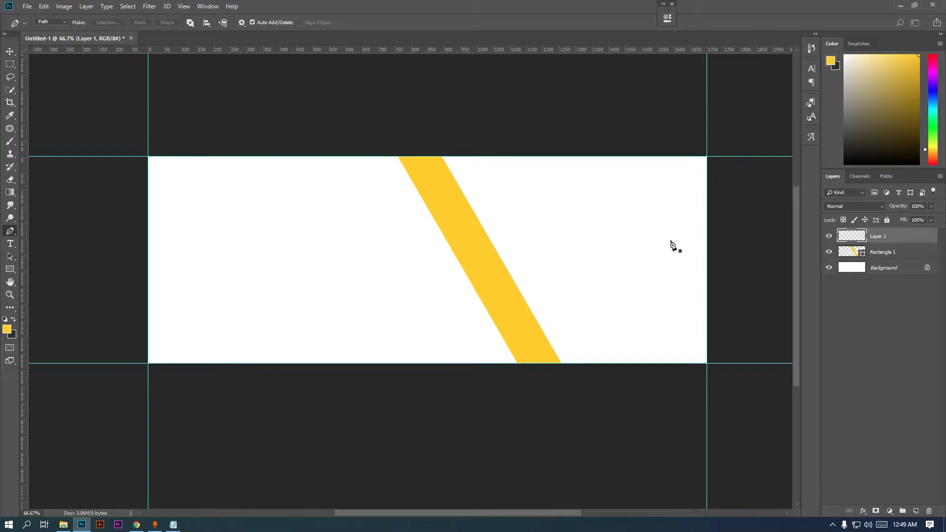
click(889, 511)
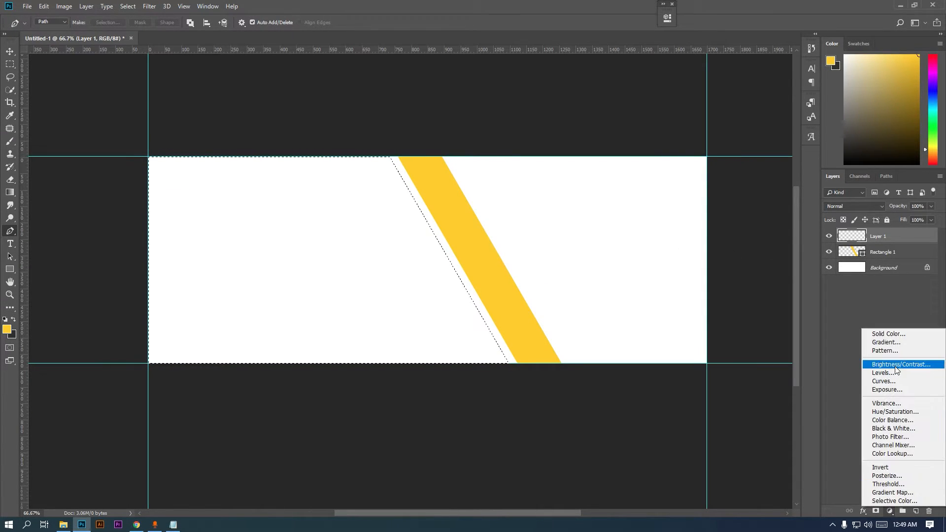
click(897, 335)
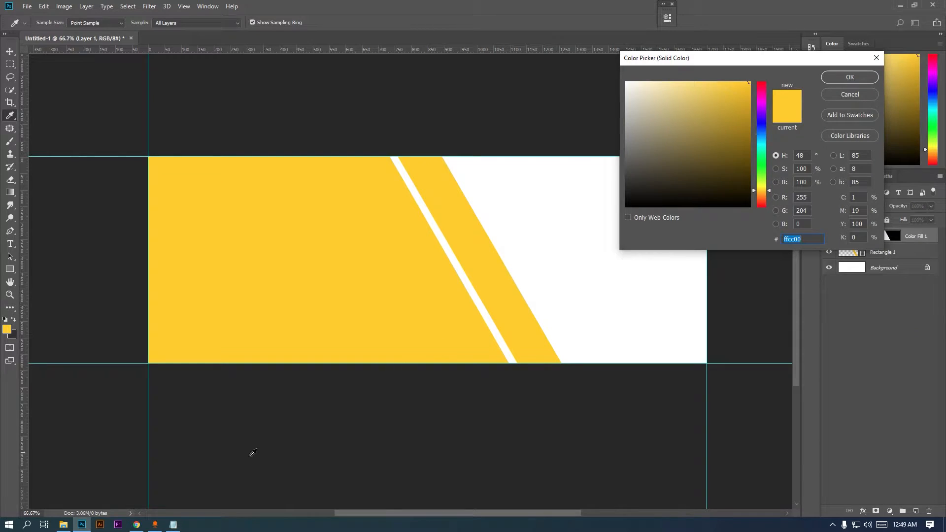
Copy the colour code 00101d from the Notepad notes and apply it to the new fill layer.
click(173, 525)
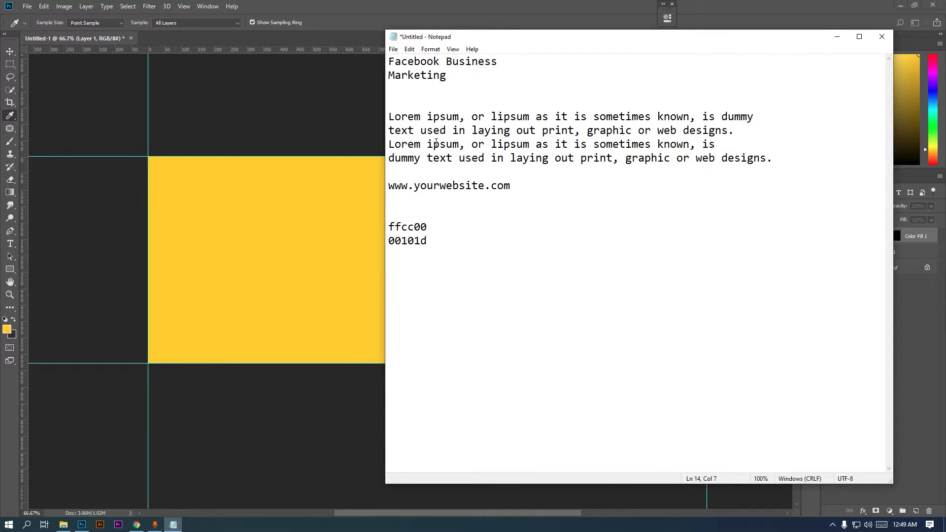
double_click(407, 240)
right_click(417, 253)
click(481, 283)
key(alt+Tab)
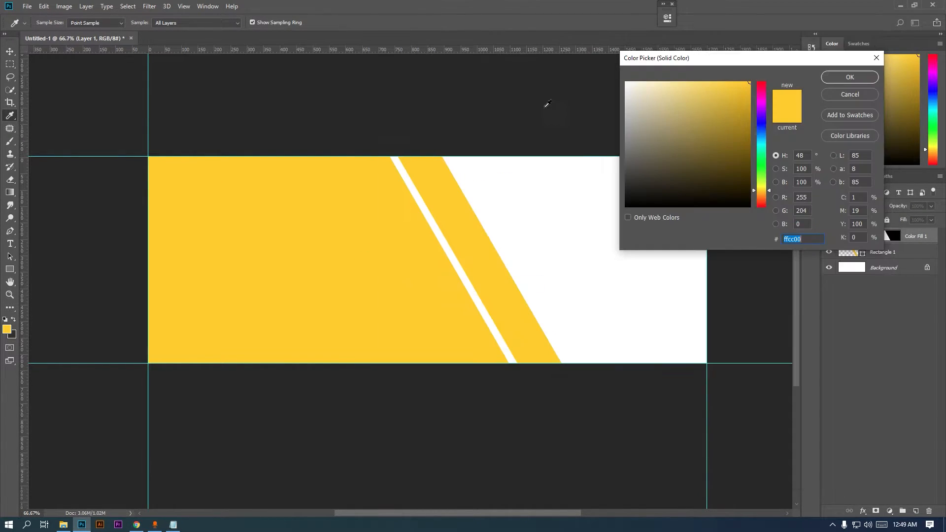
key(ctrl+v)
click(850, 77)
key(p)
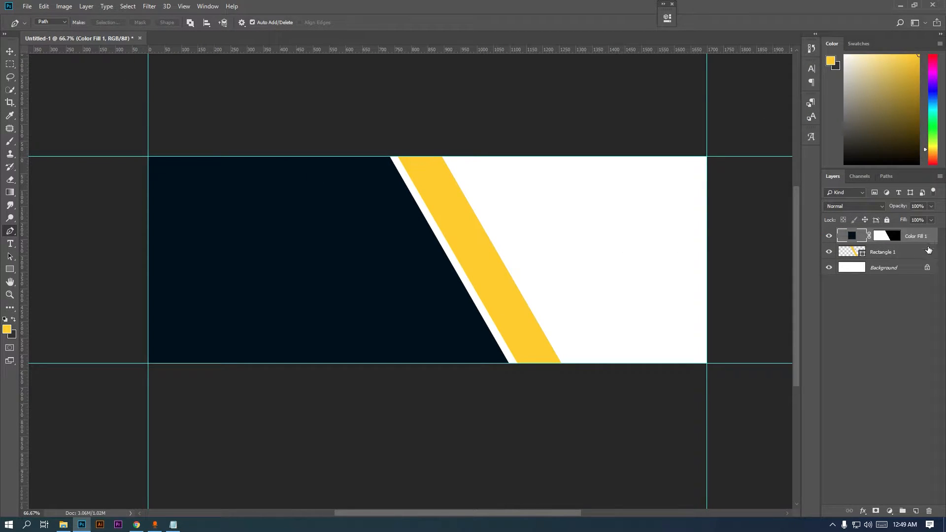
On a new layer, draw a yellow triangle custom shape about 419 × 362 px at the dark area's lower right corner.
click(916, 508)
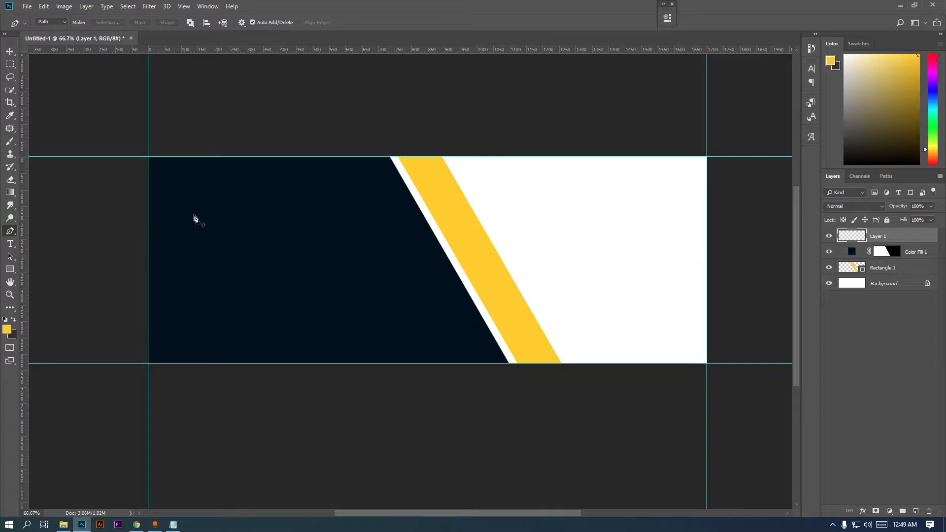
click(10, 282)
click(10, 269)
click(49, 316)
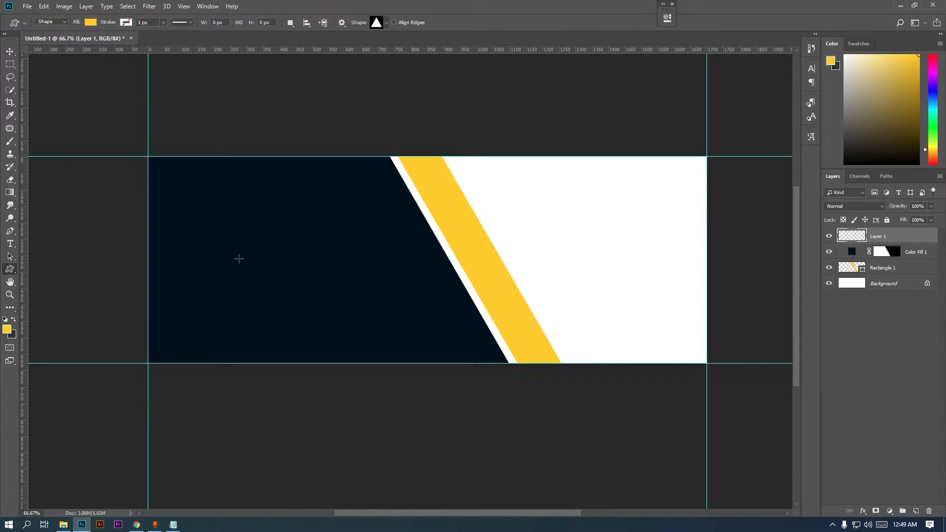
right_click(239, 258)
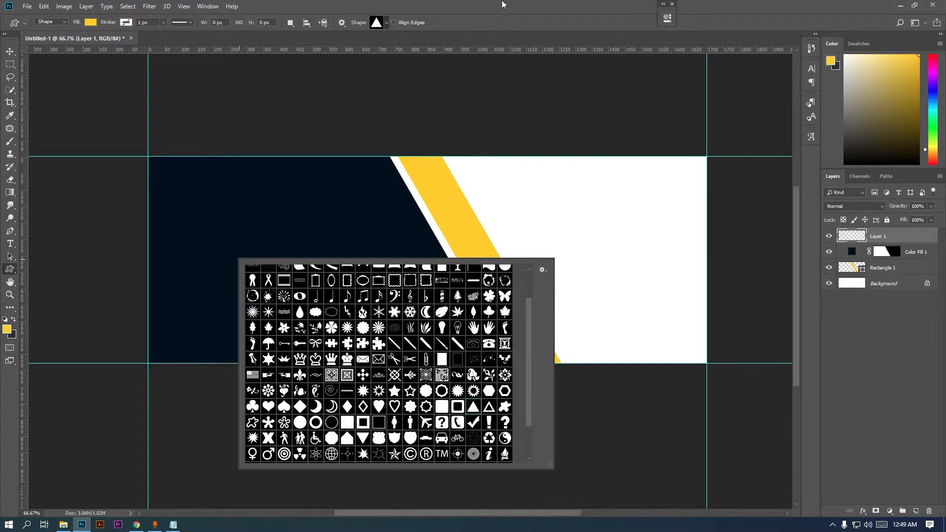
double_click(475, 410)
drag(464, 219, 530, 438)
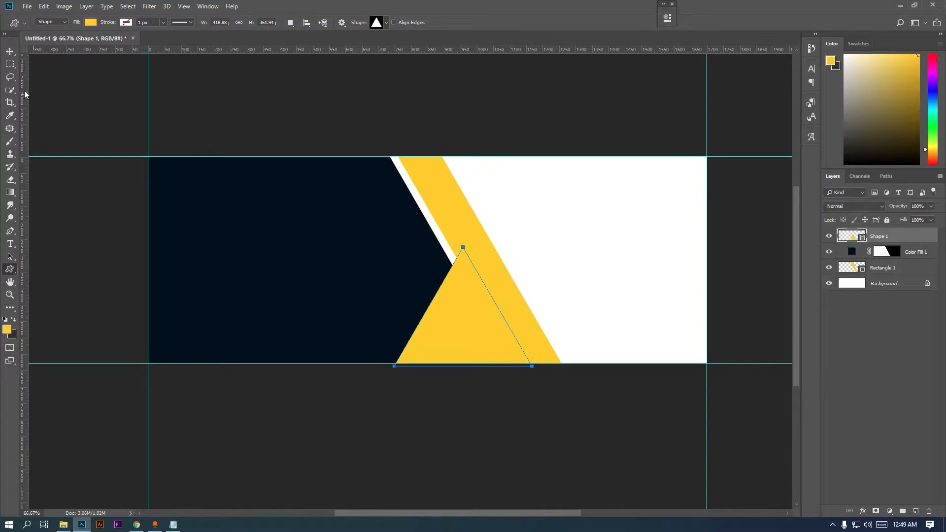
Clip the yellow triangle to the dark fill layer with a clipping mask.
click(10, 51)
right_click(903, 238)
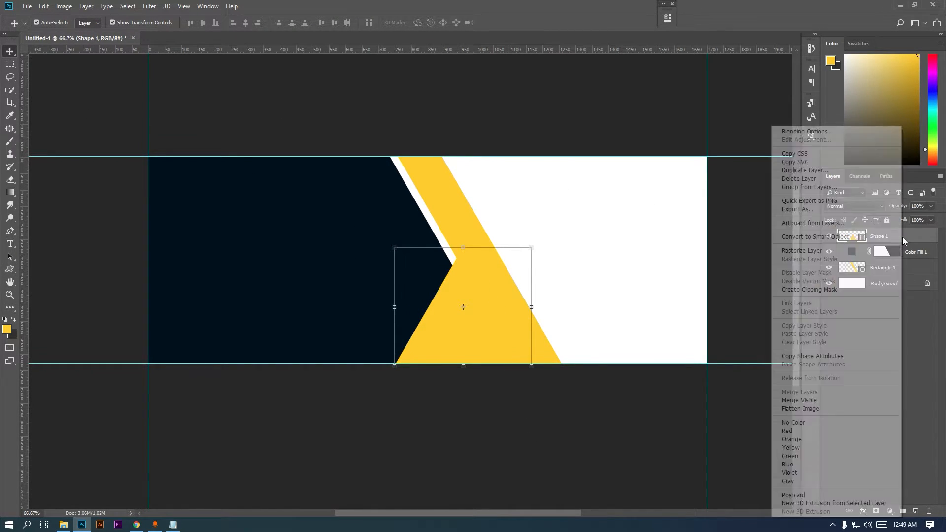
click(823, 290)
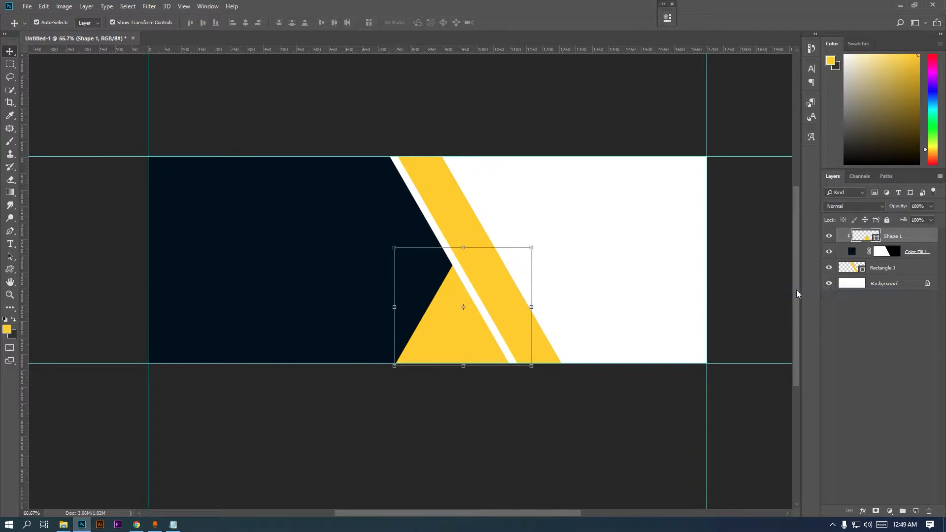
key(m)
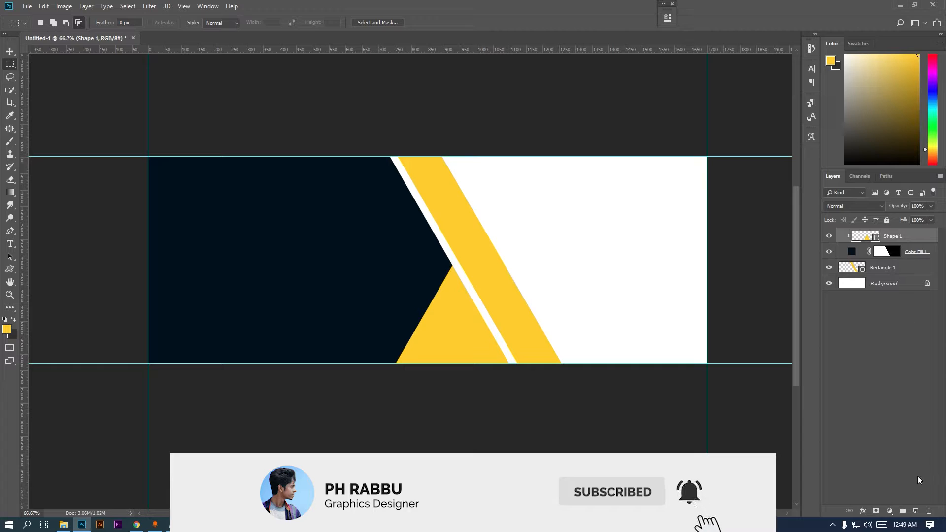
Place the pexels office photo from the Content 20 folder just above the background, covering the canvas area right of the stripe.
click(889, 281)
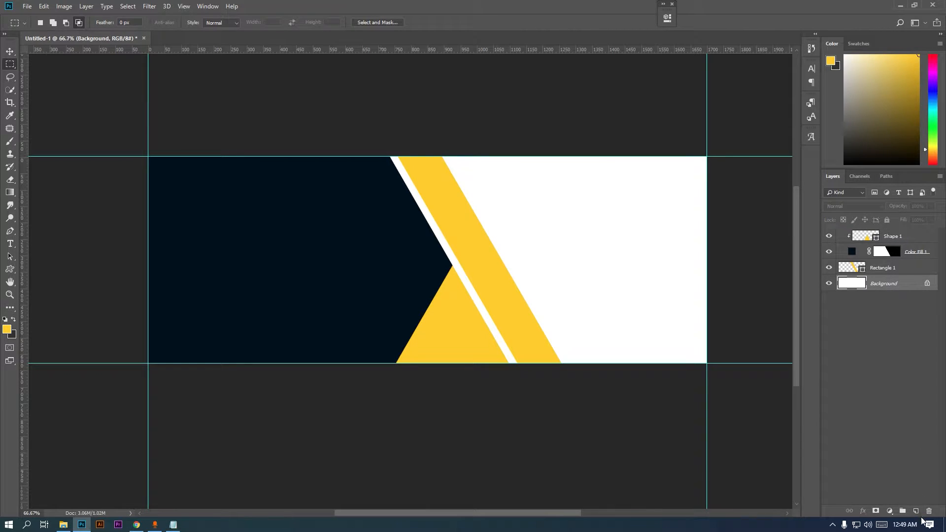
click(916, 511)
click(69, 523)
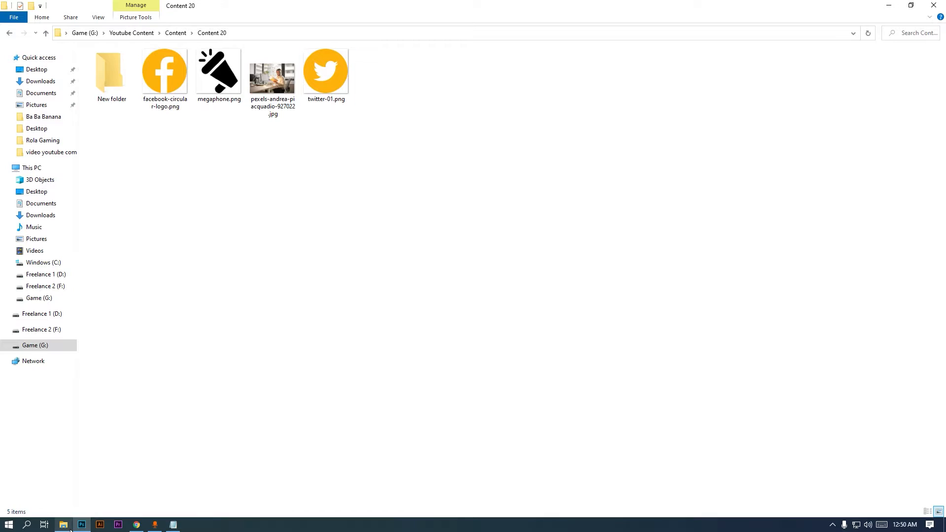
drag(272, 82, 416, 343)
drag(534, 238, 696, 218)
key(m)
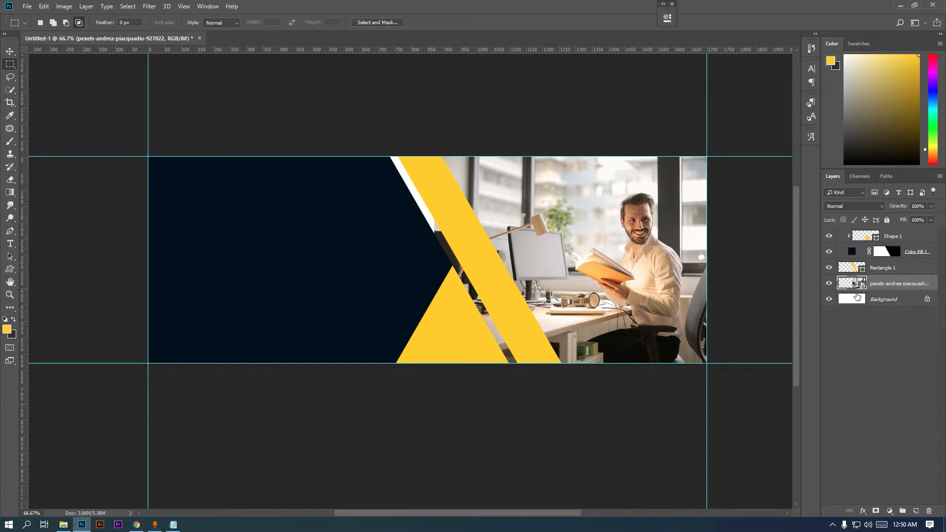
Add a layer mask to the photo and select the area left of the yellow stripe's centre with a closed Pen path.
click(876, 511)
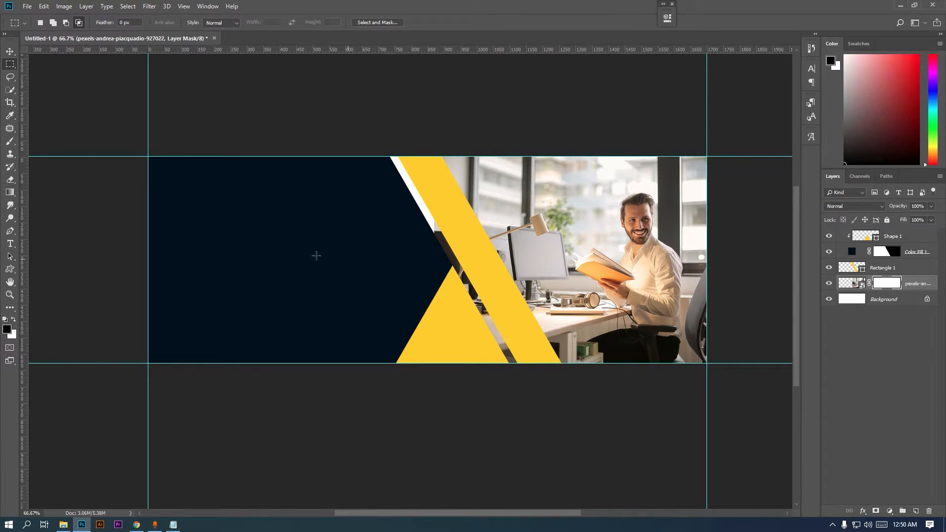
click(10, 230)
click(421, 148)
click(569, 400)
click(348, 376)
click(285, 178)
click(364, 113)
click(420, 150)
right_click(414, 180)
click(446, 217)
click(478, 142)
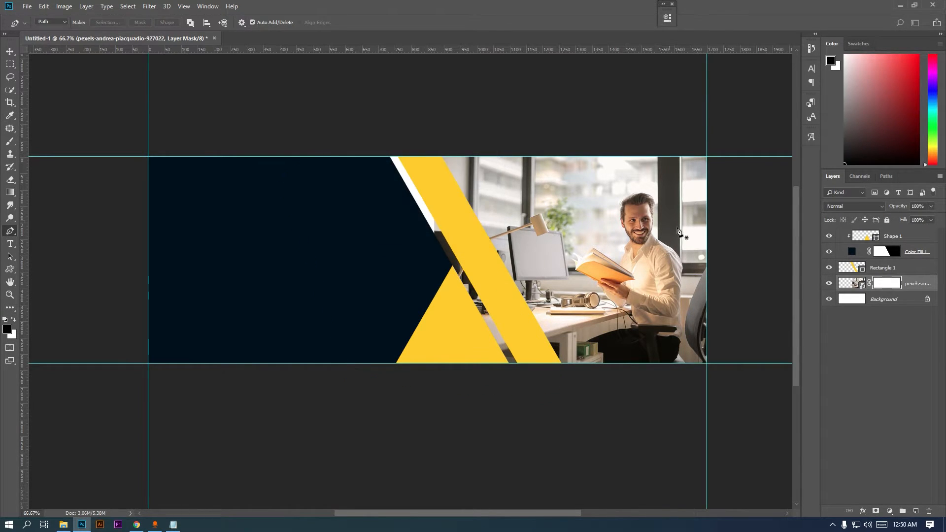
Hide the photo inside the selection by painting its mask black with a 338 px brush, then deselect.
click(5, 144)
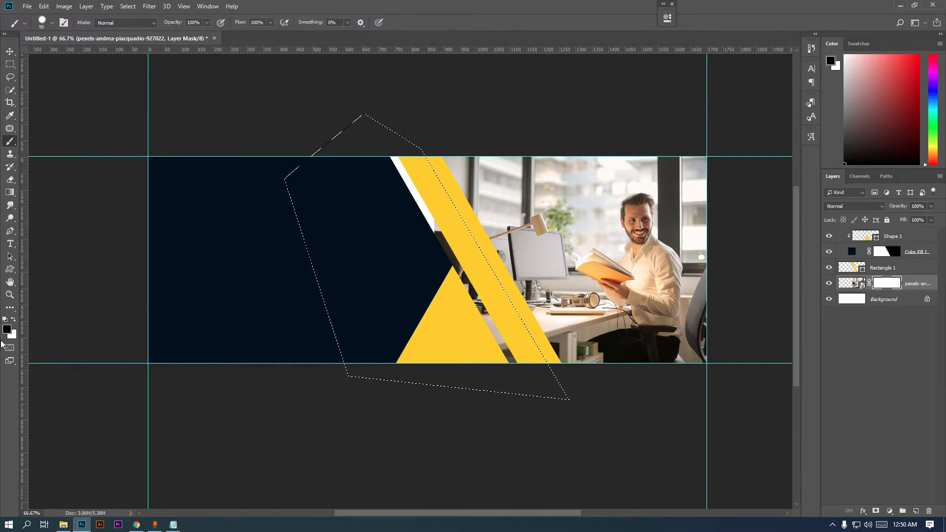
right_click(340, 229)
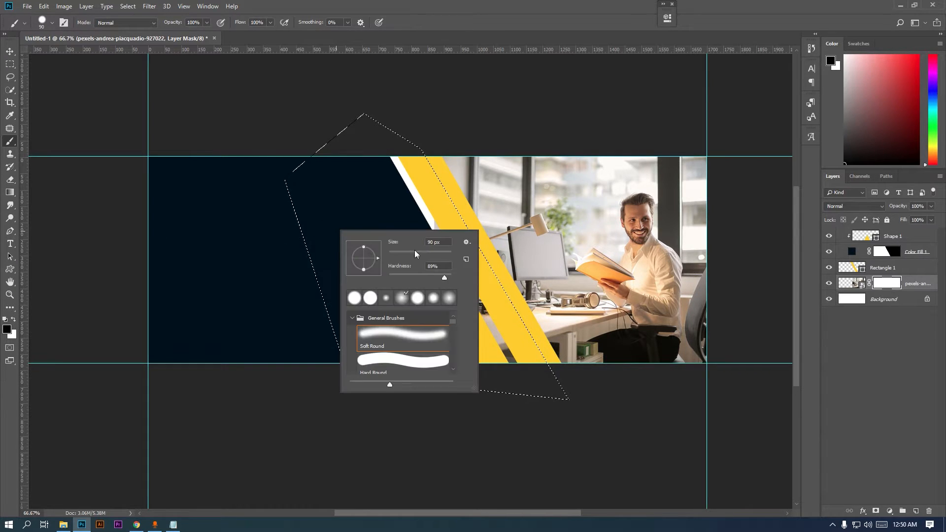
click(439, 255)
mouse_move(296, 139)
mouse_down()
mouse_move(473, 325)
mouse_move(433, 289)
mouse_up()
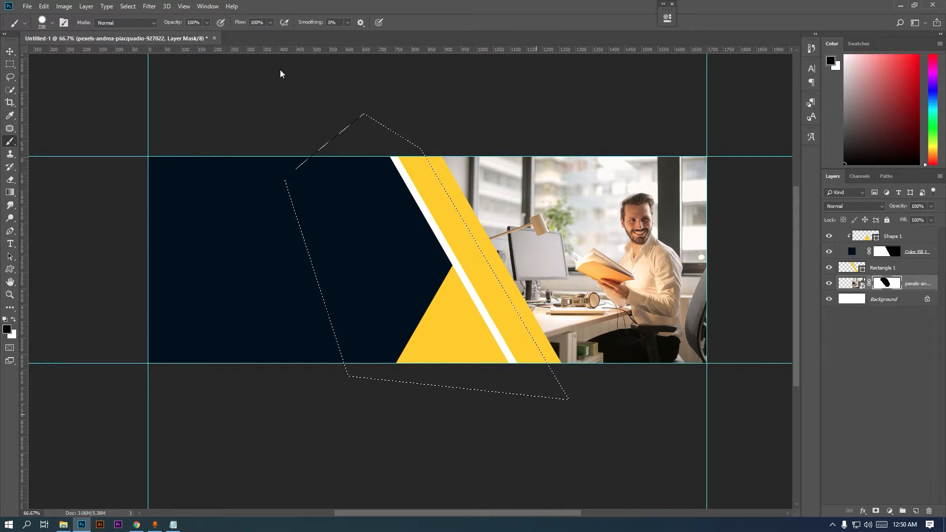
click(10, 65)
click(192, 102)
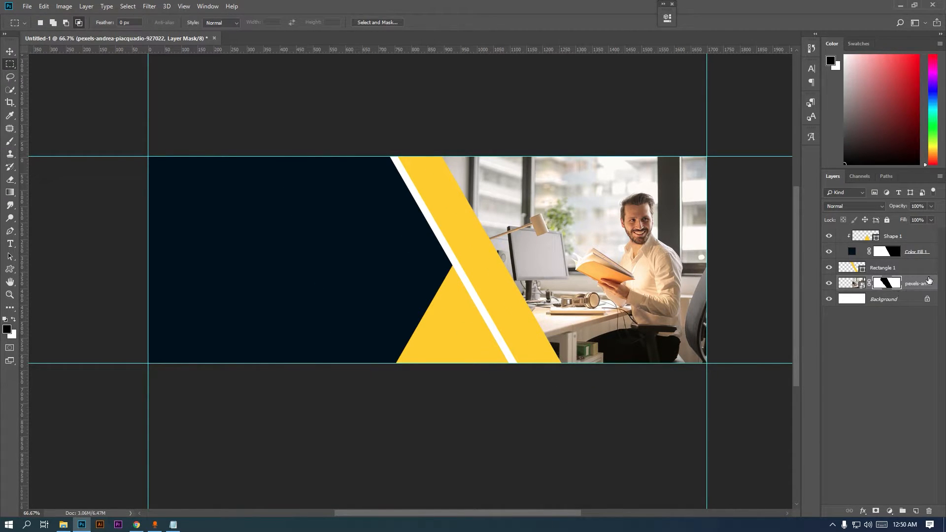
Apply a linear black-to-white Gradient Overlay at 19% opacity to the office photo layer, repositioning the gradient on the photo.
double_click(928, 280)
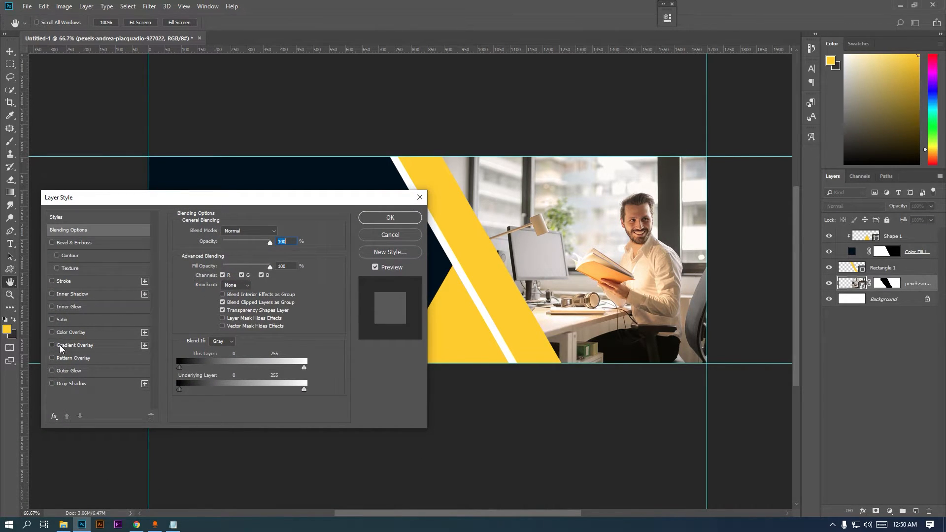
click(61, 347)
click(237, 257)
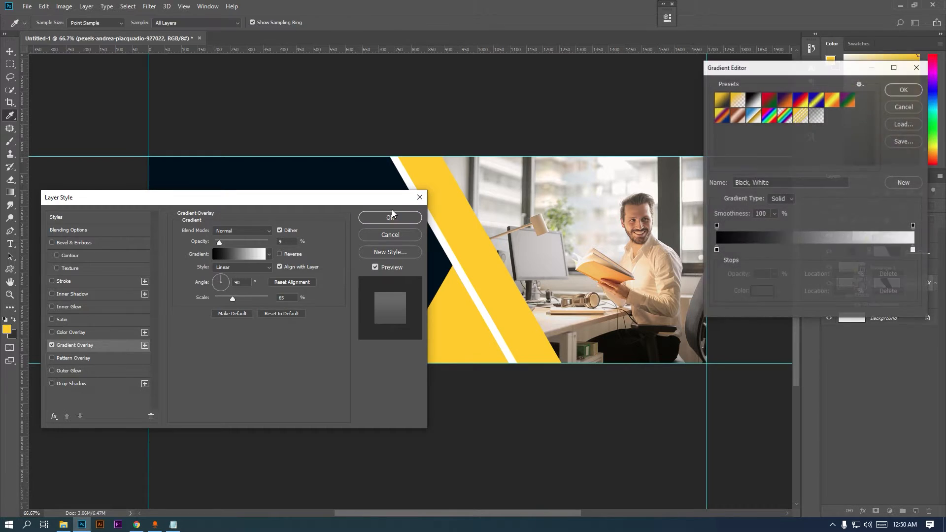
click(907, 96)
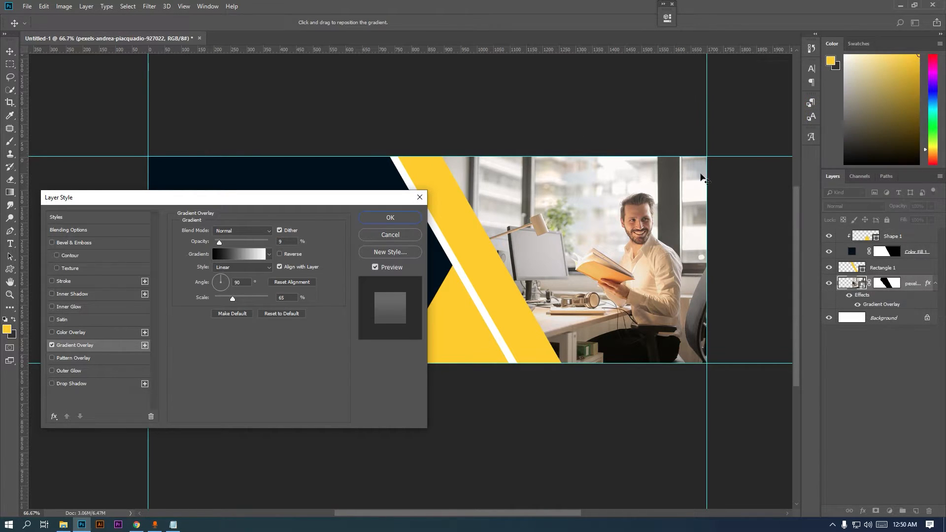
drag(220, 243, 225, 245)
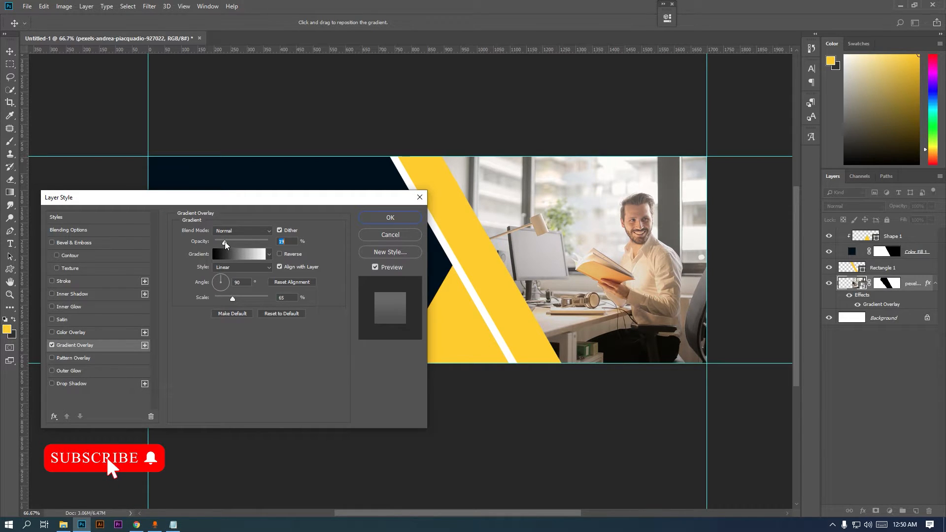
mouse_move(598, 266)
mouse_down()
mouse_move(594, 292)
mouse_move(587, 258)
mouse_up()
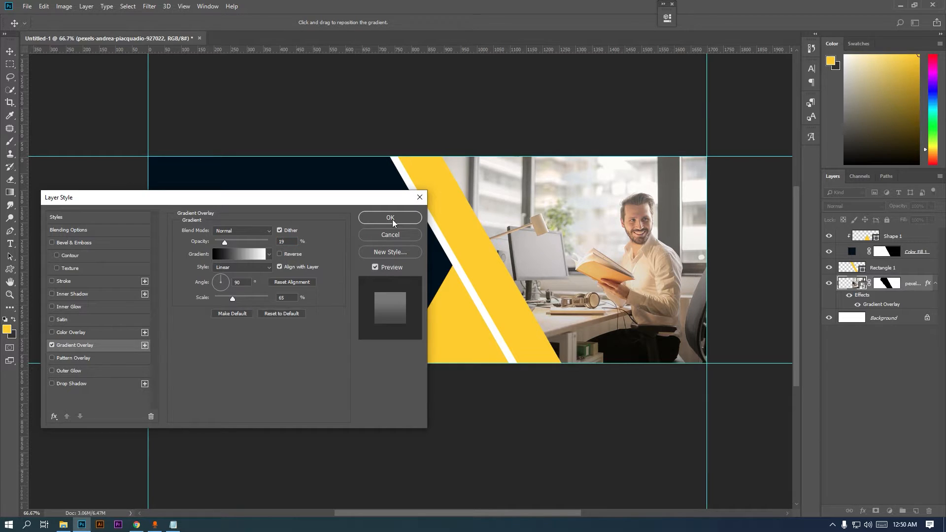
click(405, 217)
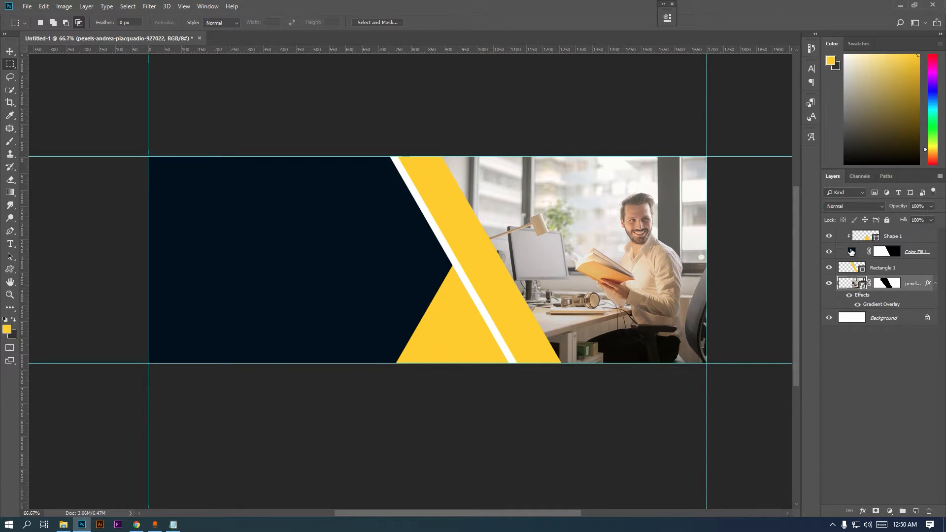
click(847, 297)
click(848, 297)
Group all layers from the yellow triangle down to the office photo and name the group BG.
click(911, 239)
shift+click(900, 305)
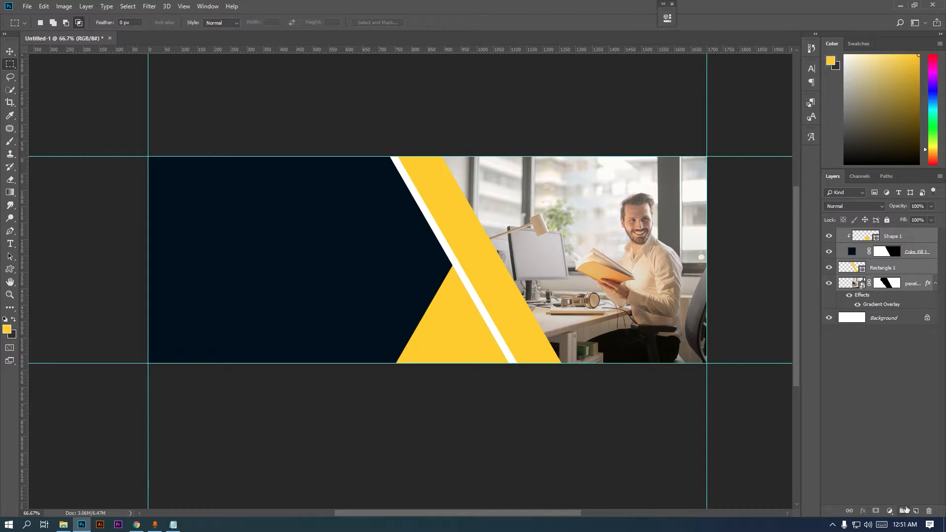
click(905, 511)
double_click(866, 235)
text(BG)
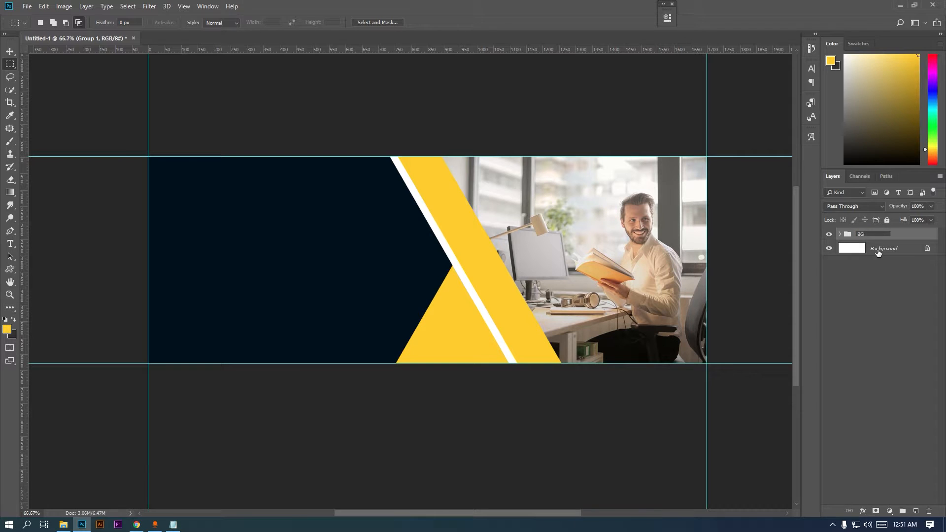
key(Return)
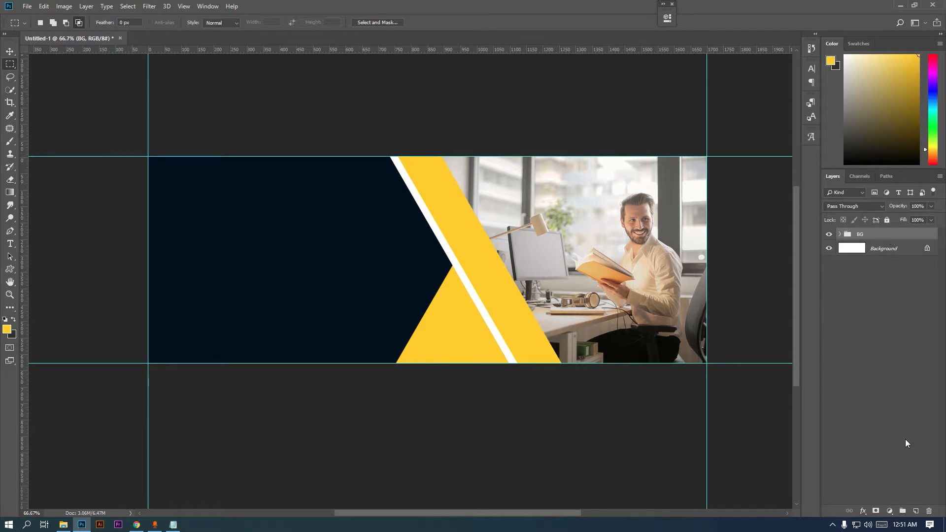
Create a new group above BG with an empty layer, and place a vertical guide just inside the cover's left edge.
click(902, 510)
click(916, 510)
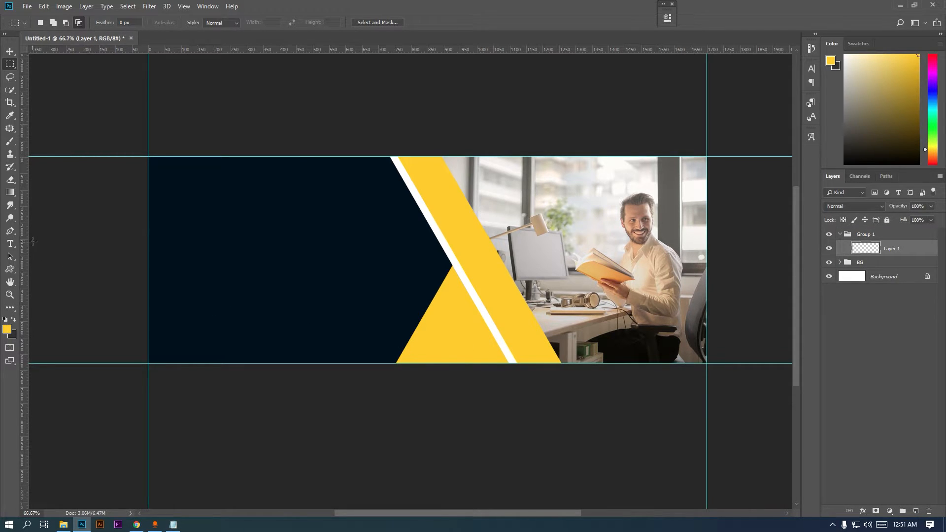
click(10, 243)
drag(25, 237, 168, 245)
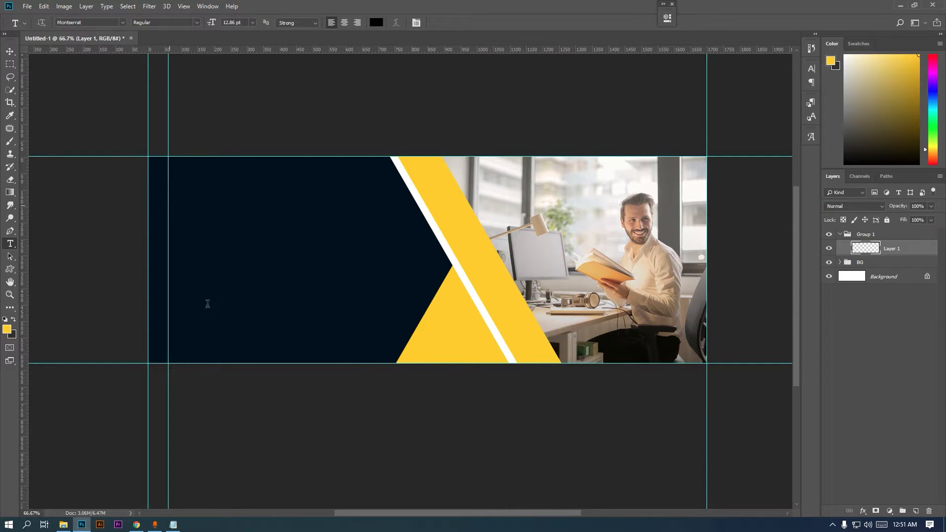
Start a text at the new guide in the upper dark area and paste the headline "Facebook Business Marketing" copied from Notepad.
click(169, 205)
click(173, 524)
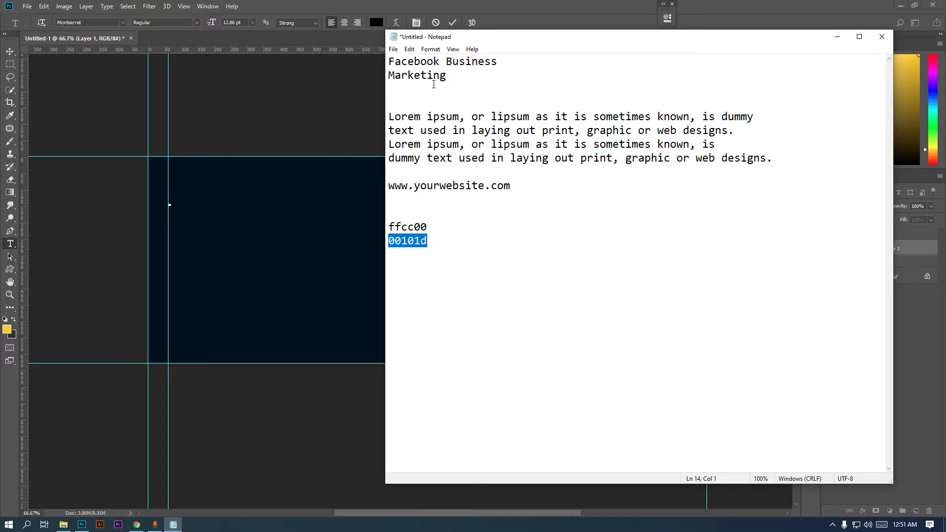
drag(446, 76, 389, 61)
right_click(406, 69)
click(422, 100)
click(373, 4)
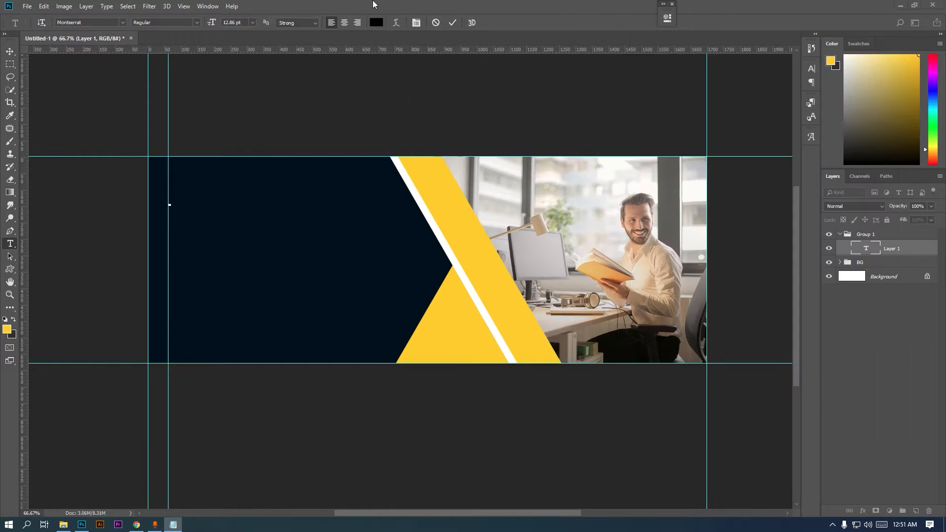
key(ctrl+v)
Colour the whole two-line headline white and commit the text.
key(ctrl+a)
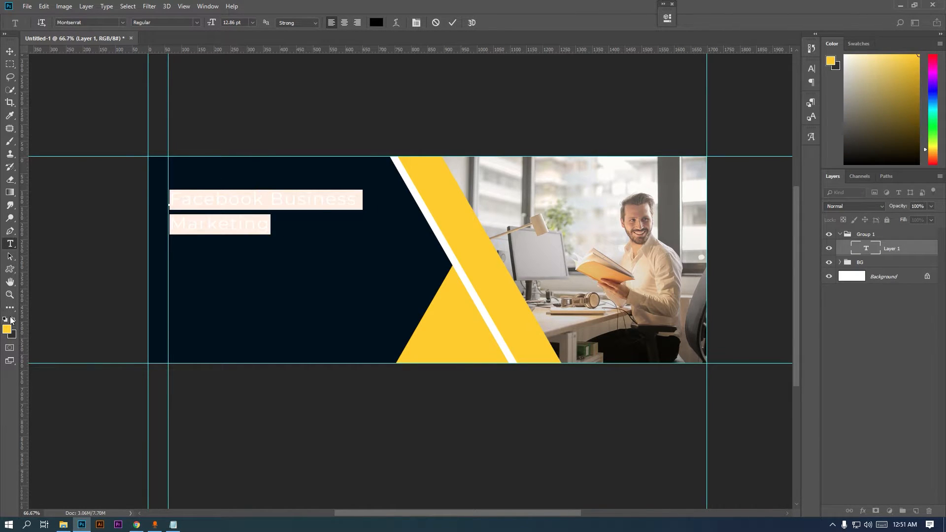
click(6, 320)
click(14, 319)
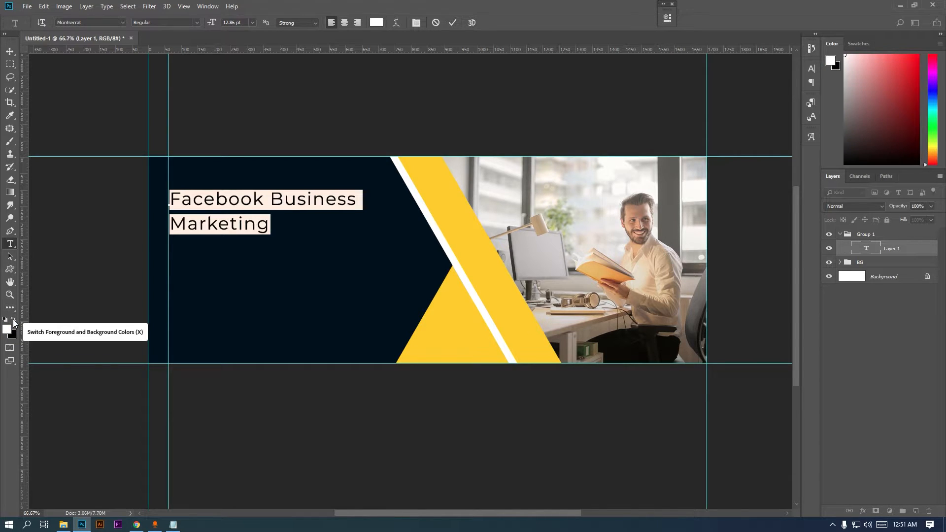
click(12, 51)
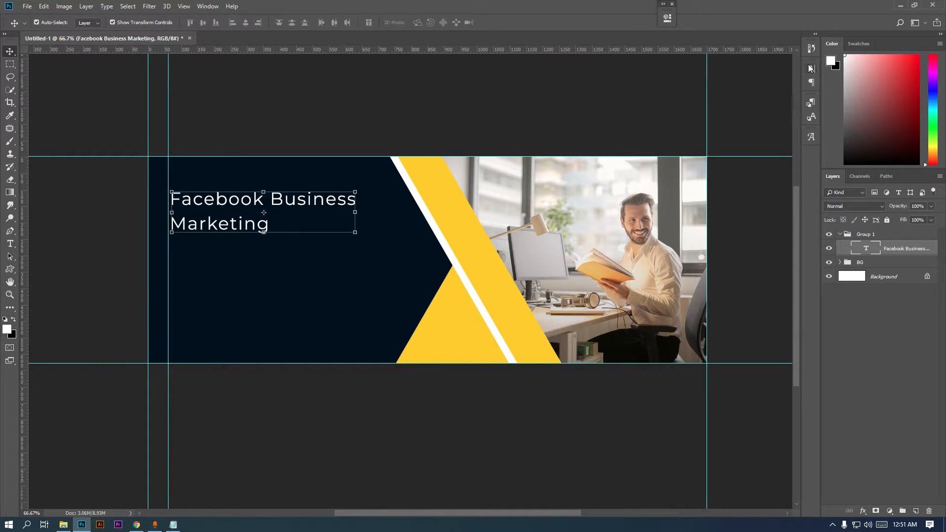
Format the headline as Montserrat ExtraBold with tracking 0 and a font size of 15 pt.
click(811, 68)
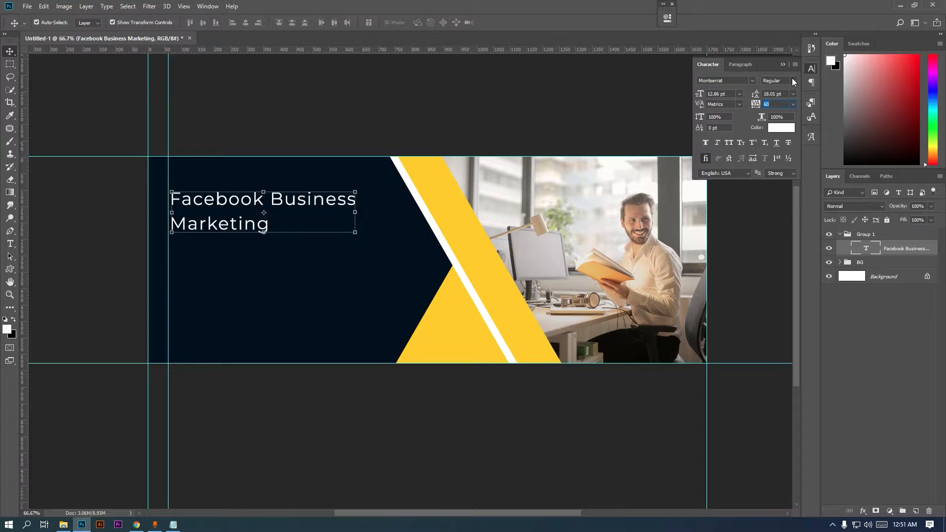
click(793, 82)
click(796, 200)
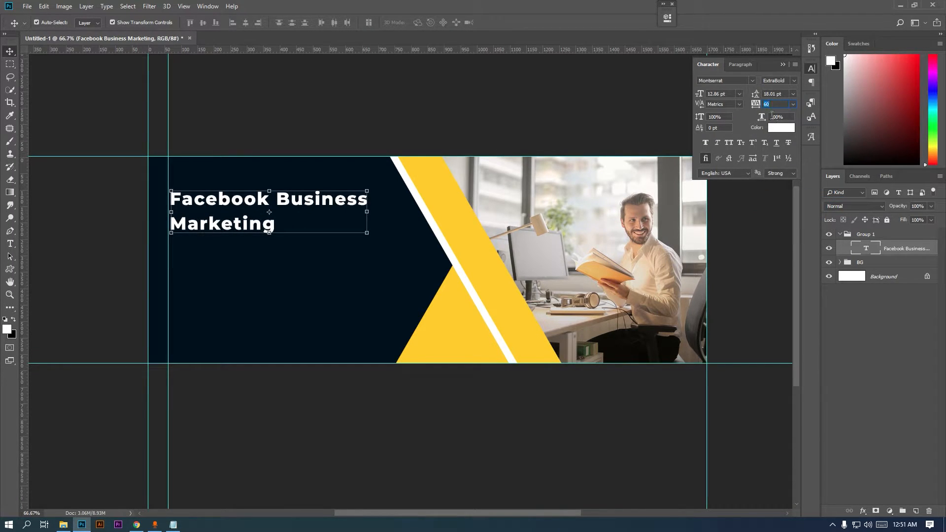
click(793, 104)
click(784, 164)
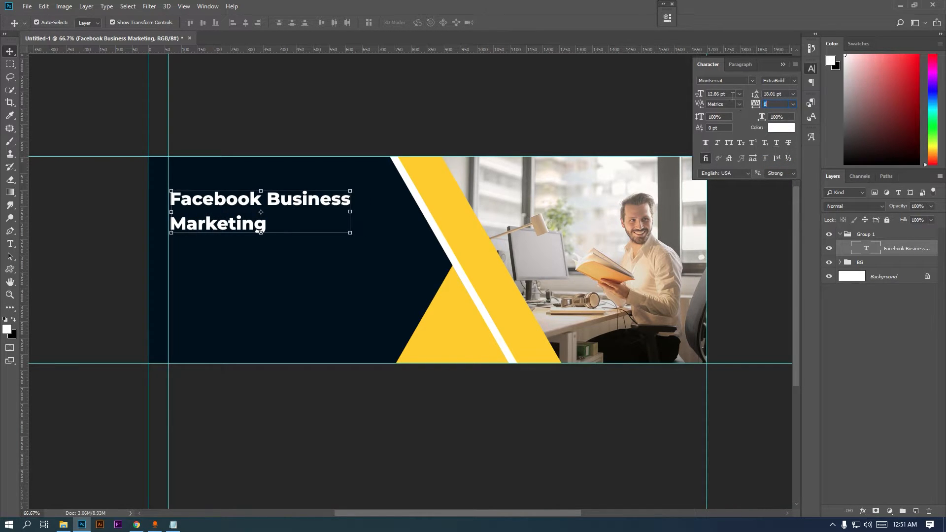
key(Up)
key(Up)
key(Up)
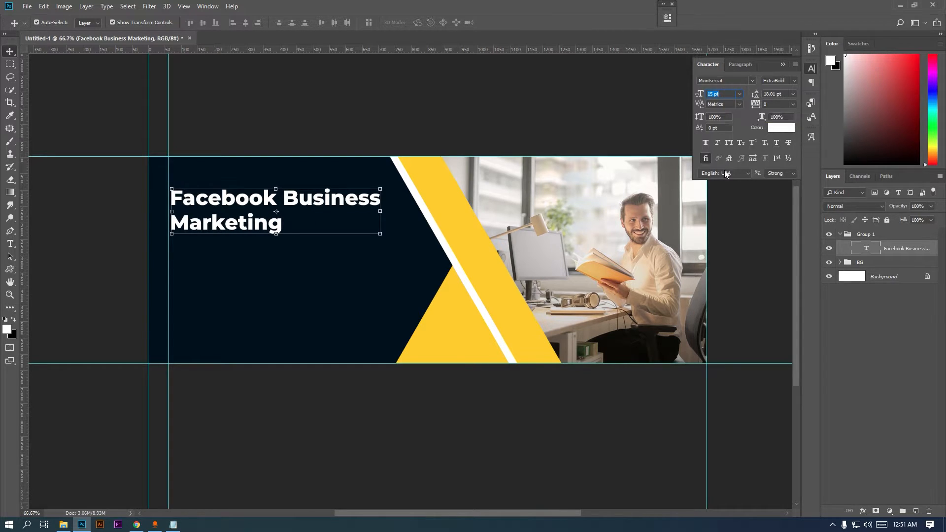
click(783, 65)
Recolour the headline's first line "Facebook Business" to ffcc00 yellow, sampled from the diagonal stripe.
click(331, 201)
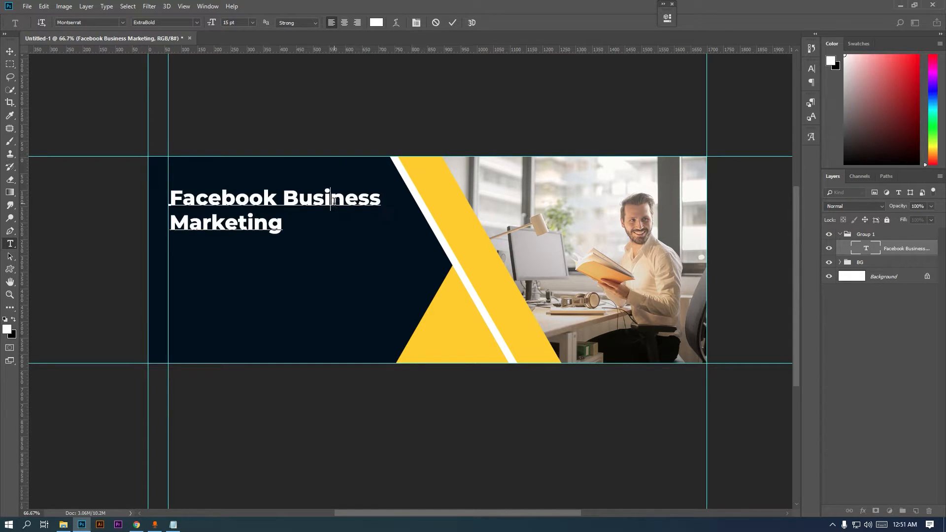
drag(167, 201, 397, 197)
click(811, 68)
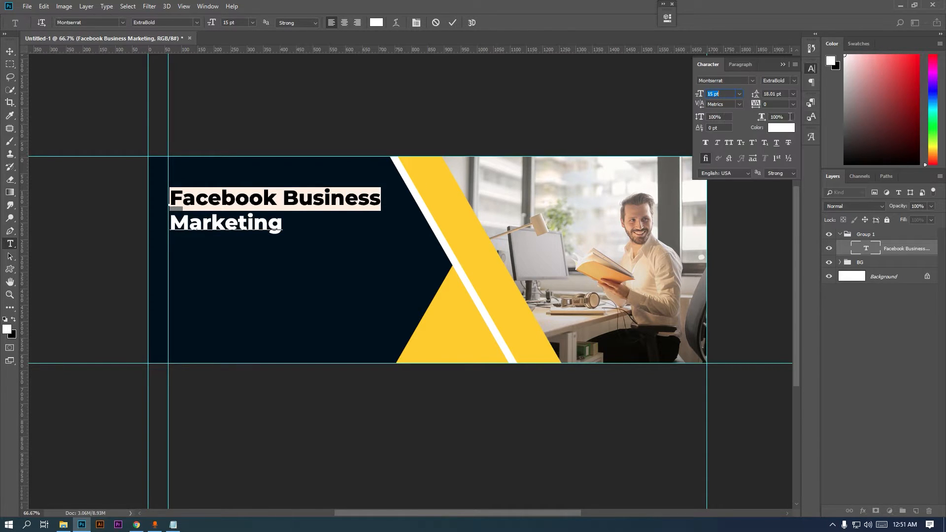
click(778, 133)
click(477, 255)
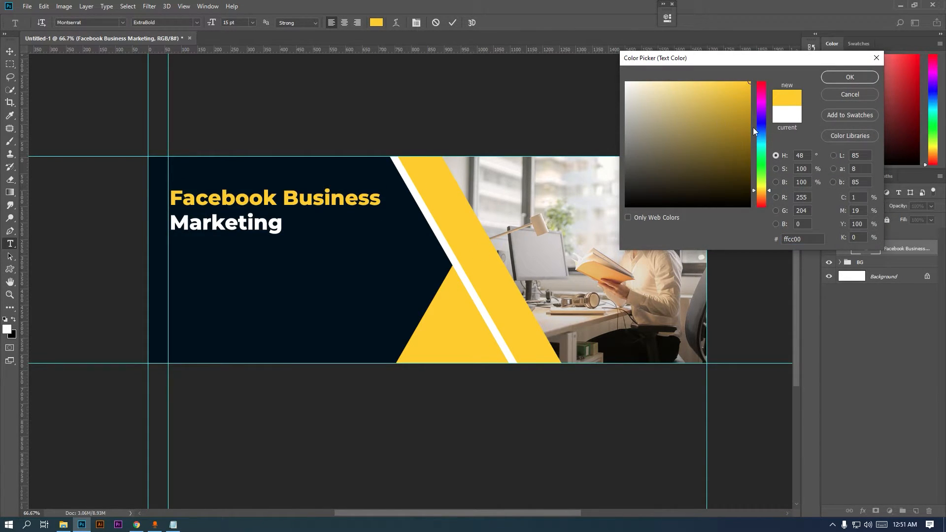
key(Return)
click(10, 51)
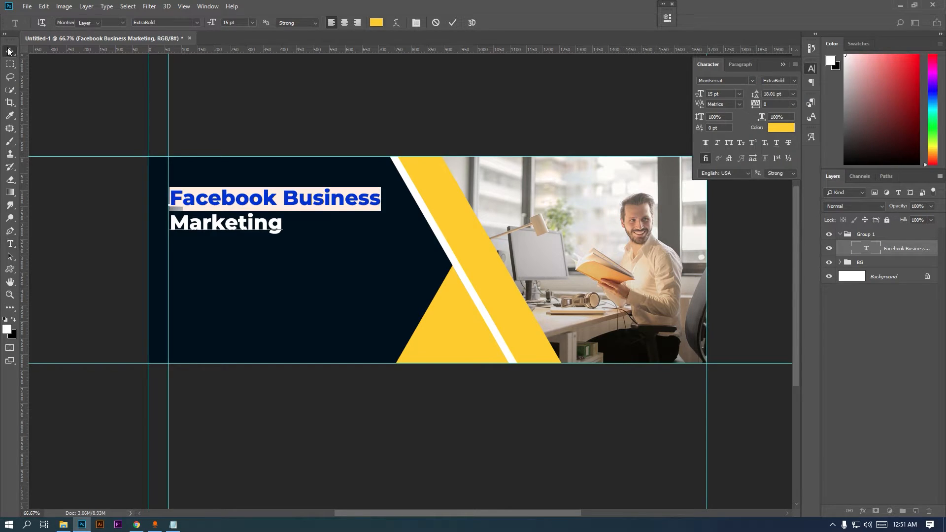
Move the headline slightly down along the guide and set its leading to 16.01 pt.
drag(303, 206, 289, 207)
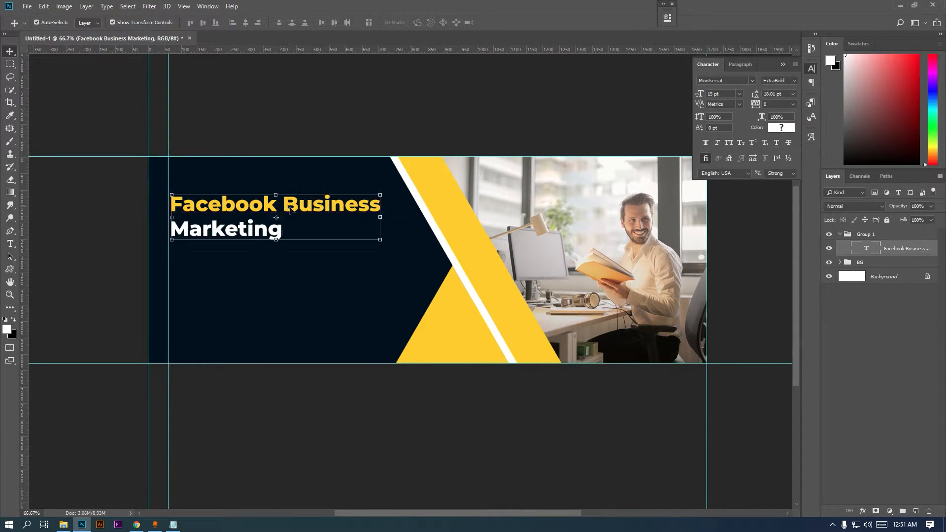
click(773, 94)
key(Down)
key(Down)
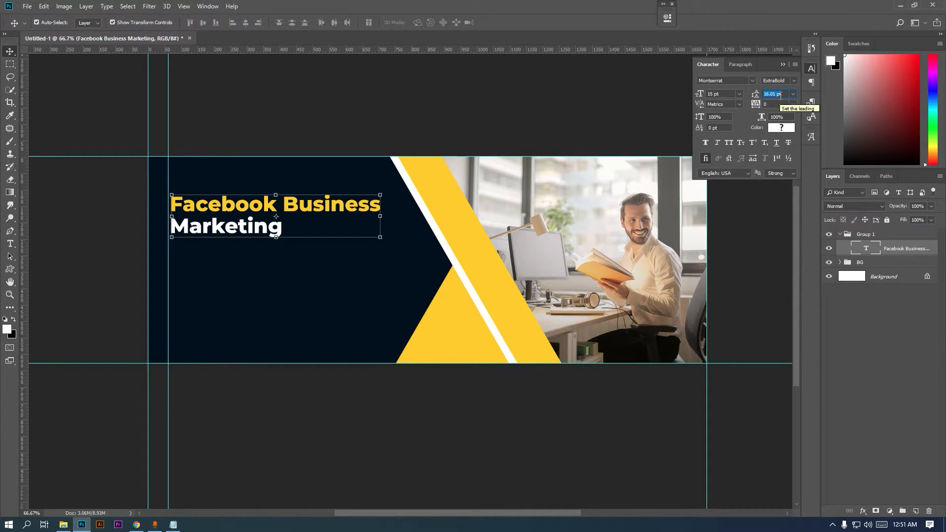
Add a text layer below the headline at the guide, containing the four-line Lorem ipsum paragraph cut from Notepad.
click(916, 512)
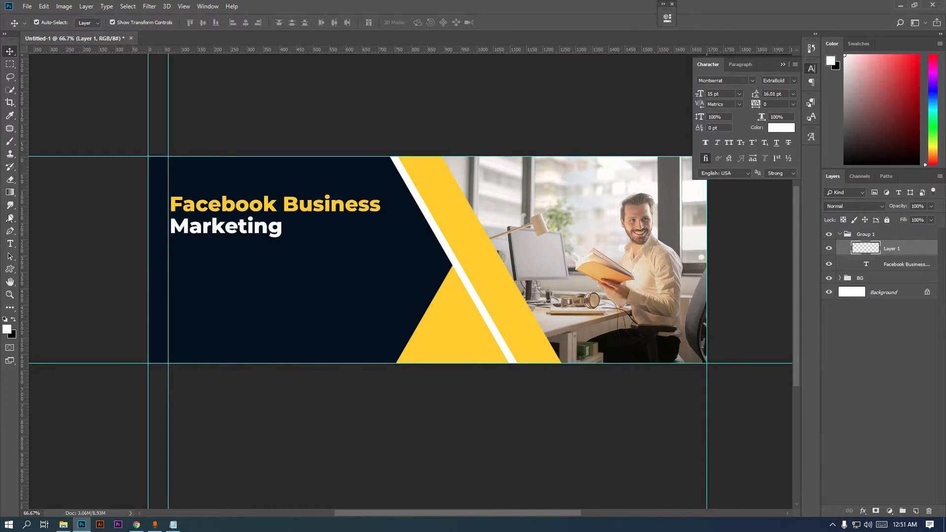
click(10, 243)
click(170, 272)
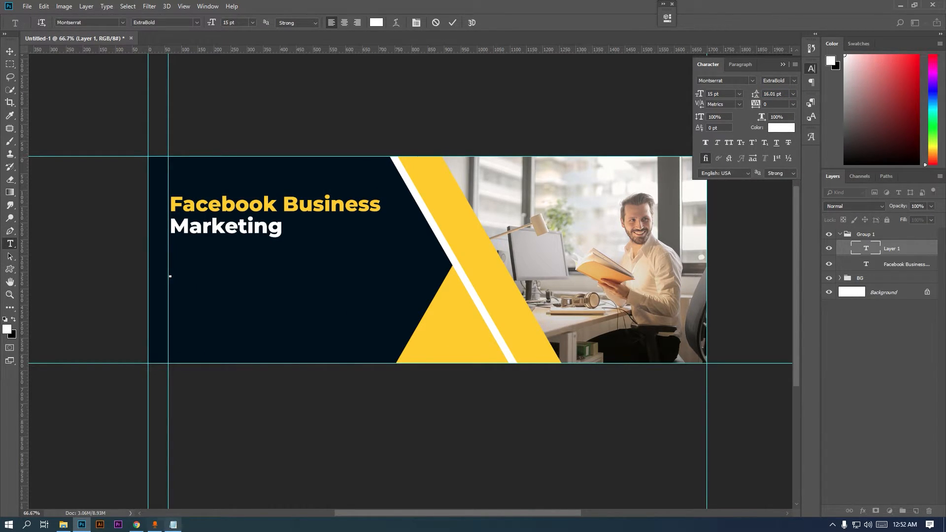
key(alt+Tab)
drag(388, 116, 781, 159)
key(ctrl+x)
key(alt+Tab)
key(ctrl+v)
key(ctrl+a)
click(10, 51)
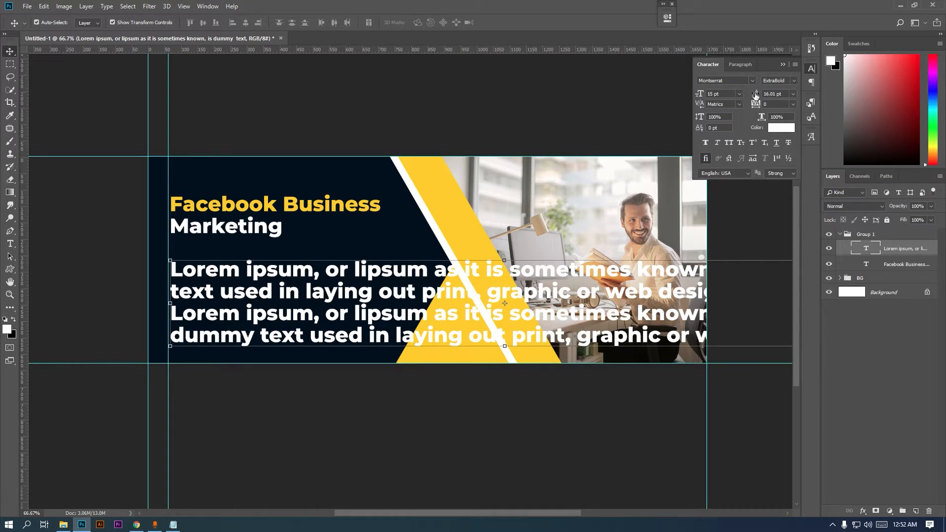
Format the Lorem ipsum paragraph as Montserrat Medium with a 5 pt font size and 8 pt leading.
click(739, 94)
click(726, 98)
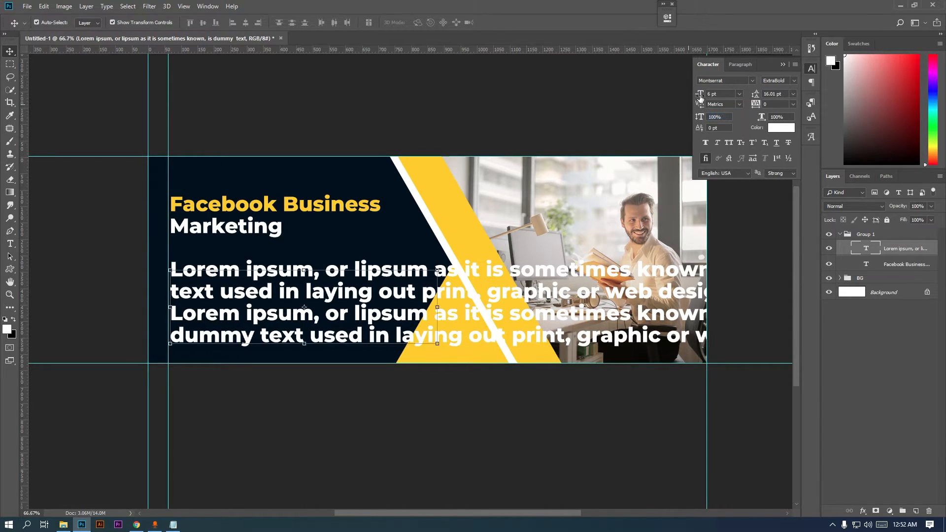
scroll(726, 96, down, 1)
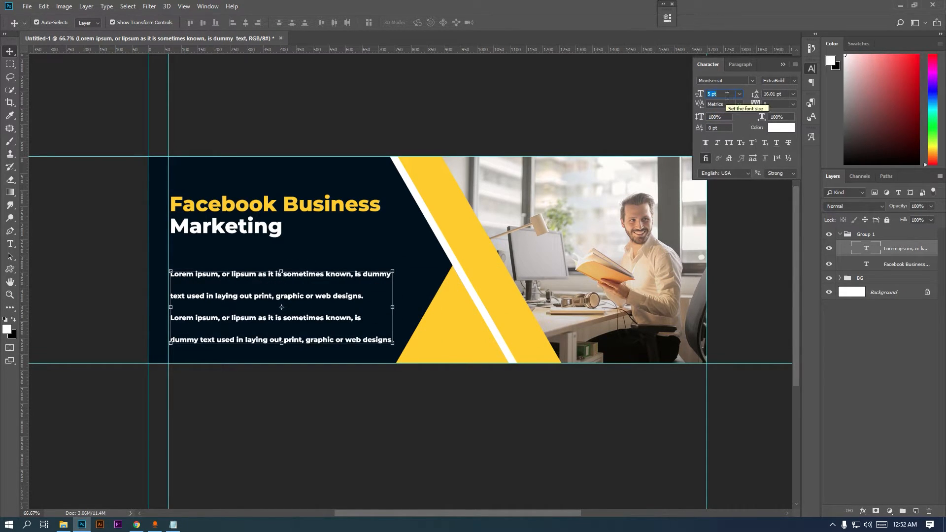
click(794, 81)
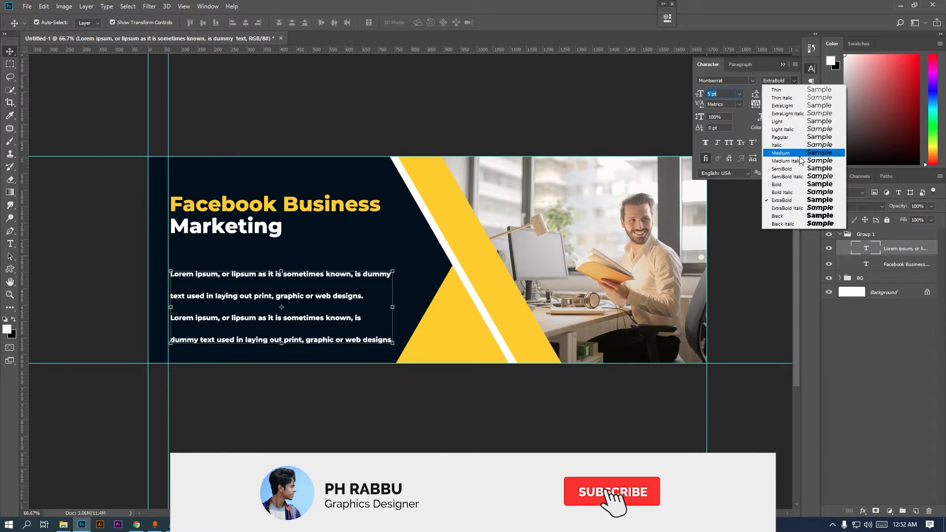
click(780, 153)
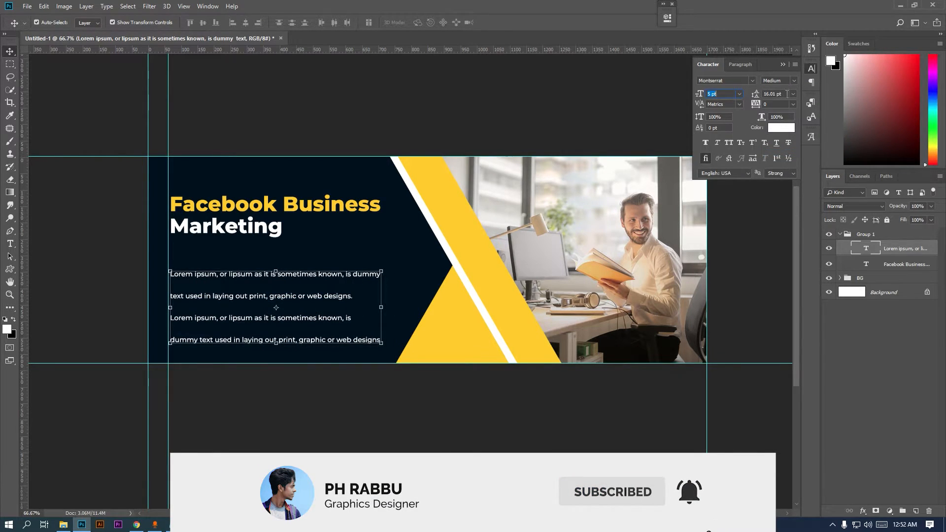
scroll(789, 94, up, 1)
scroll(788, 95, down, 7)
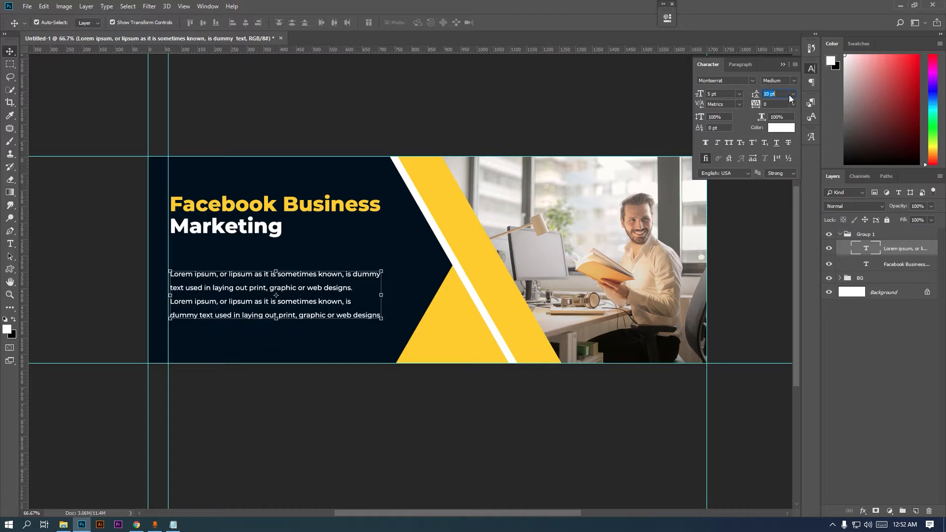
scroll(788, 95, down, 2)
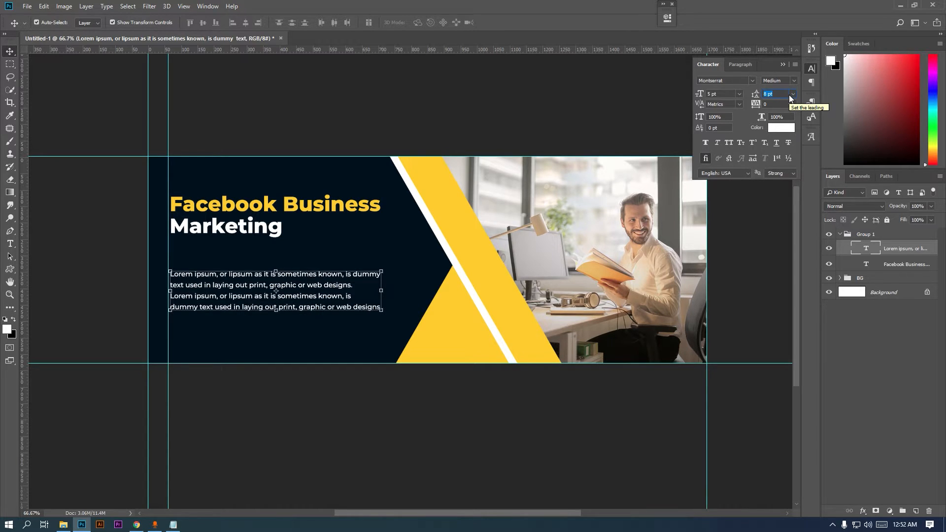
Change the Lorem ipsum paragraph's font weight to Regular and move it up closer beneath the headline.
click(788, 127)
key(Escape)
click(793, 81)
click(791, 138)
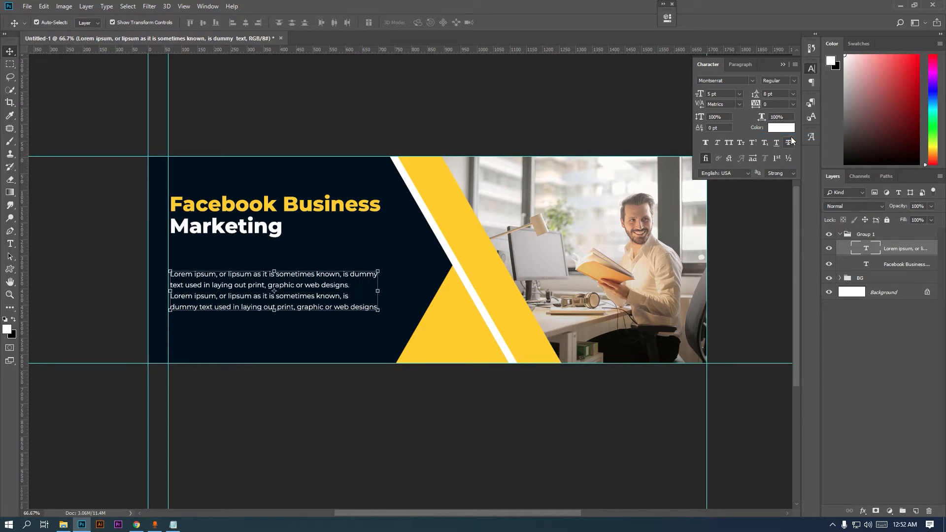
drag(321, 294, 322, 278)
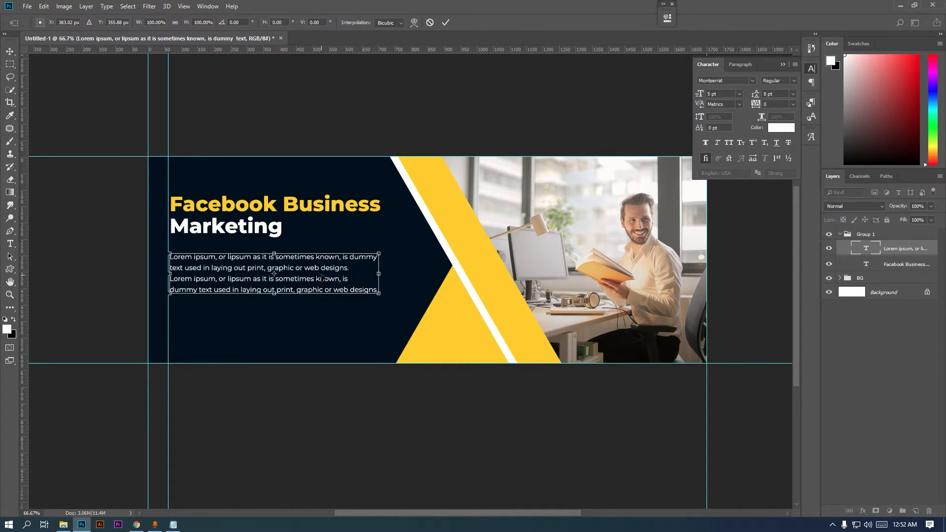
key(Return)
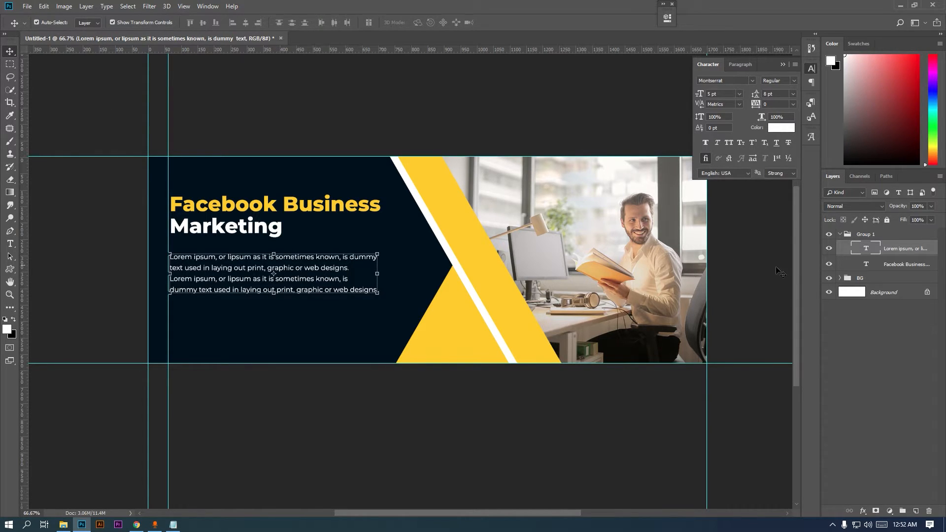
Rename the text group "Main Title", collapse it, and add a new group containing an empty layer above it.
double_click(865, 234)
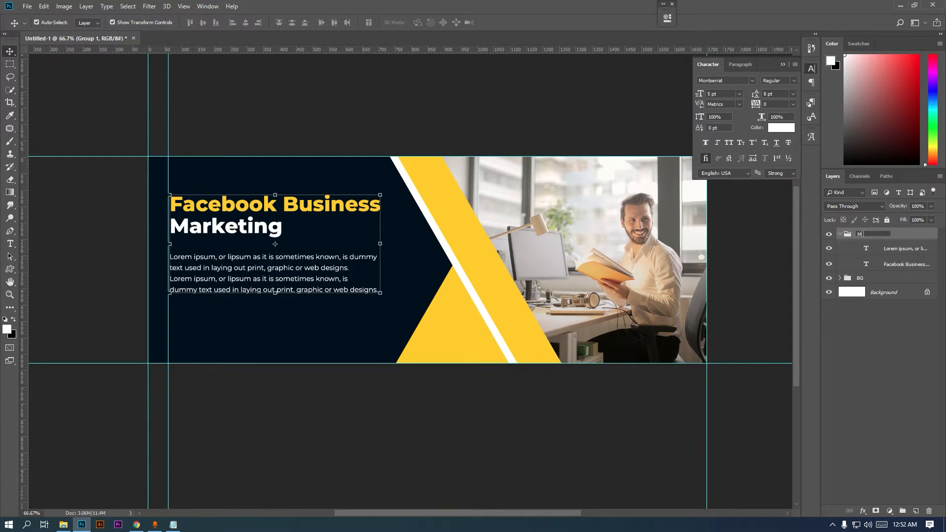
key(Return)
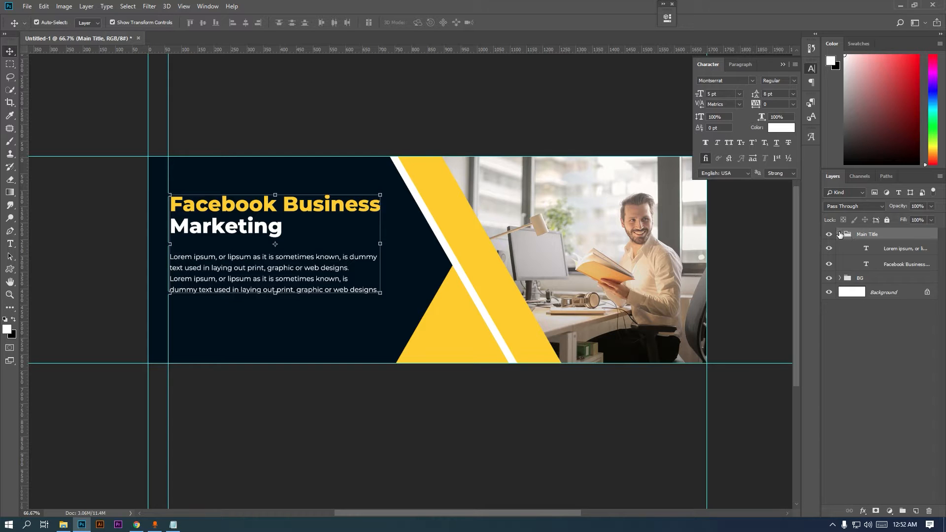
click(839, 234)
click(903, 512)
click(916, 511)
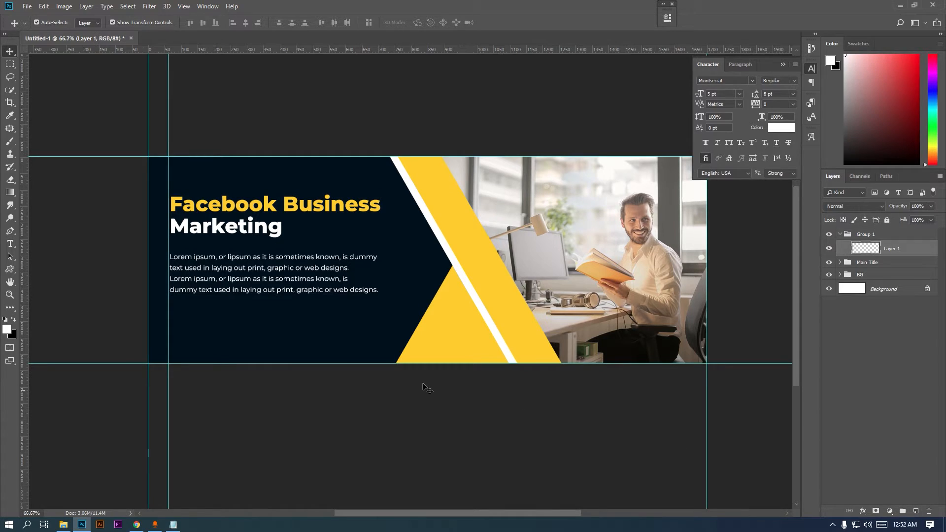
Place the megaphone image, flip it horizontally, and scale it to about 3.09% above the headline at the inner vertical guide.
click(63, 524)
drag(219, 74, 429, 212)
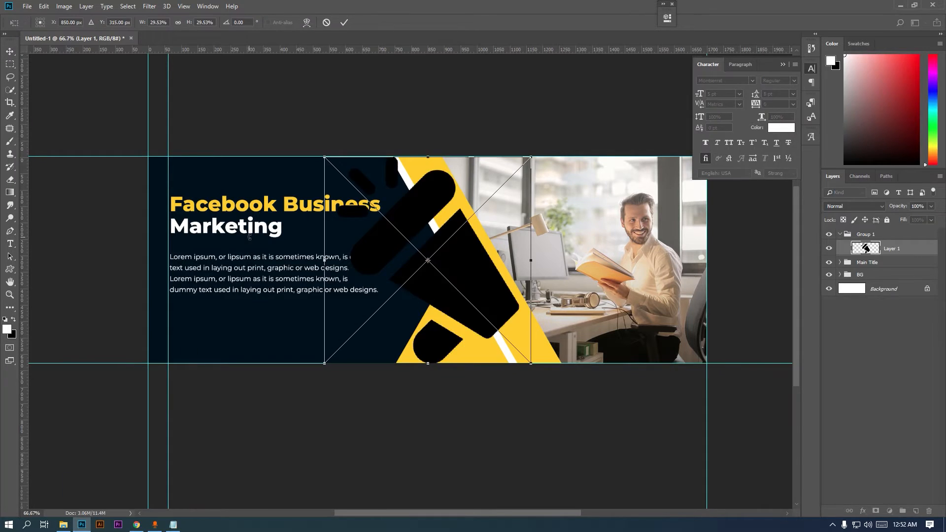
right_click(528, 270)
click(547, 381)
drag(532, 364, 189, 181)
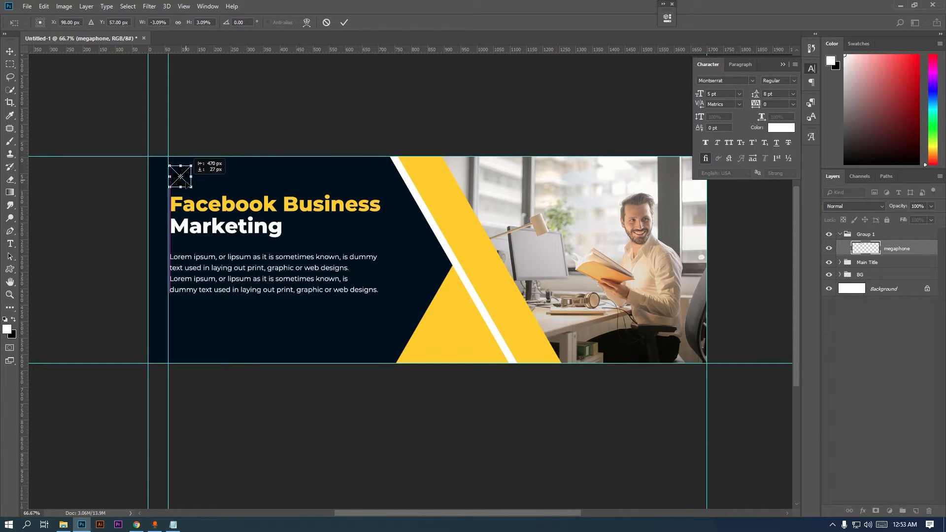
key(Return)
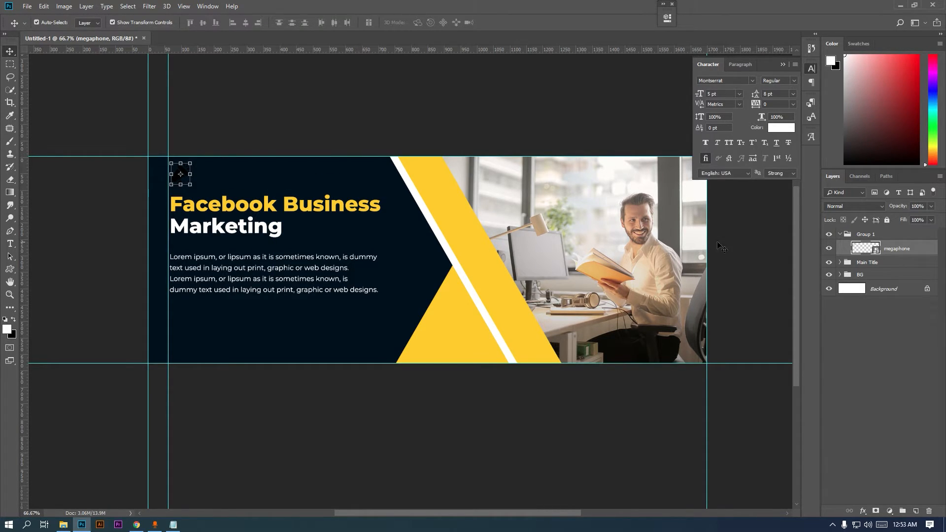
Apply a Color Overlay in yellow ffcc00 to the megaphone layer.
double_click(924, 250)
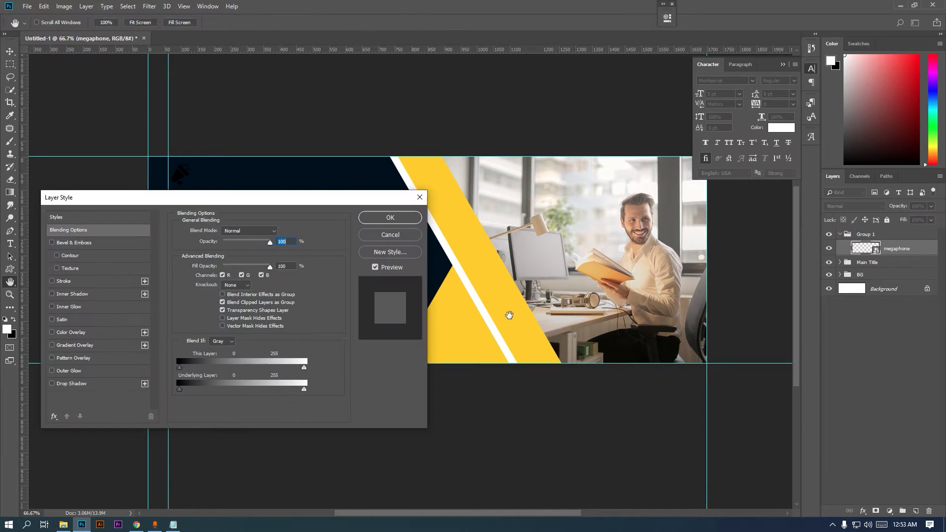
click(64, 332)
click(281, 232)
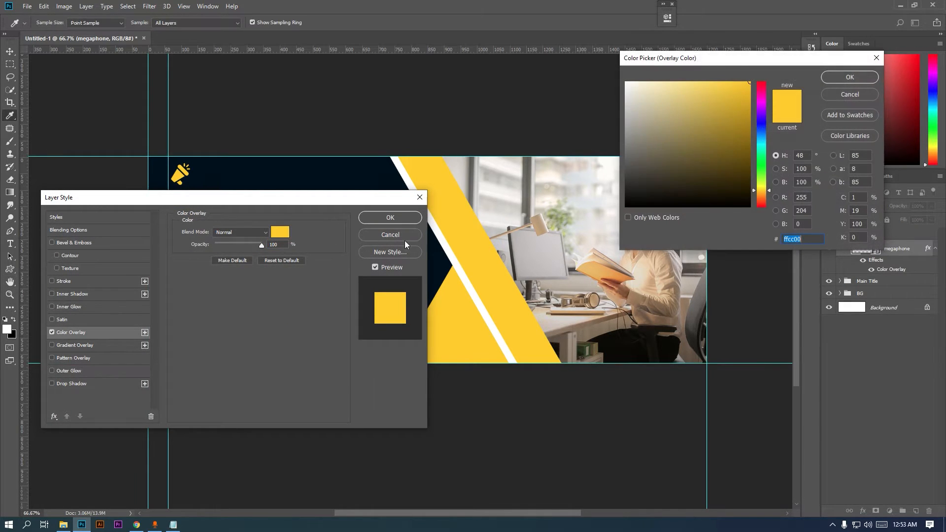
click(849, 77)
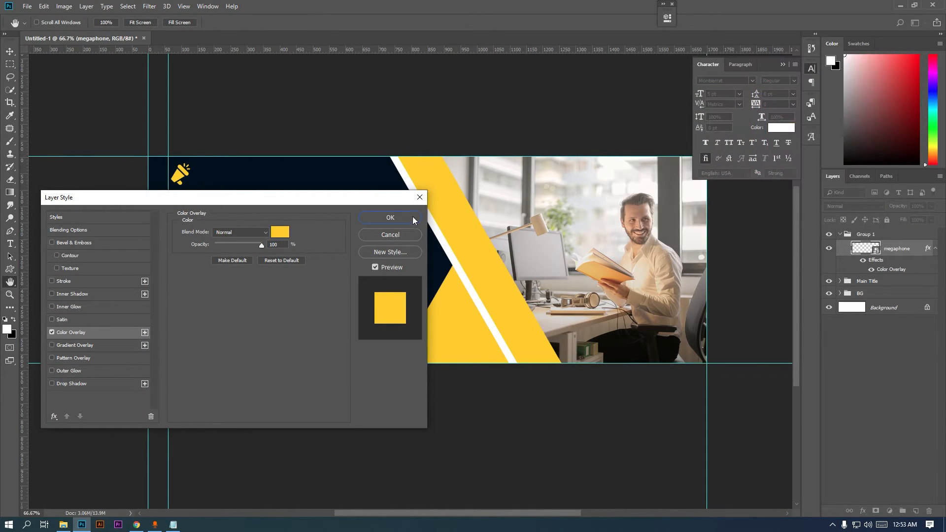
click(389, 218)
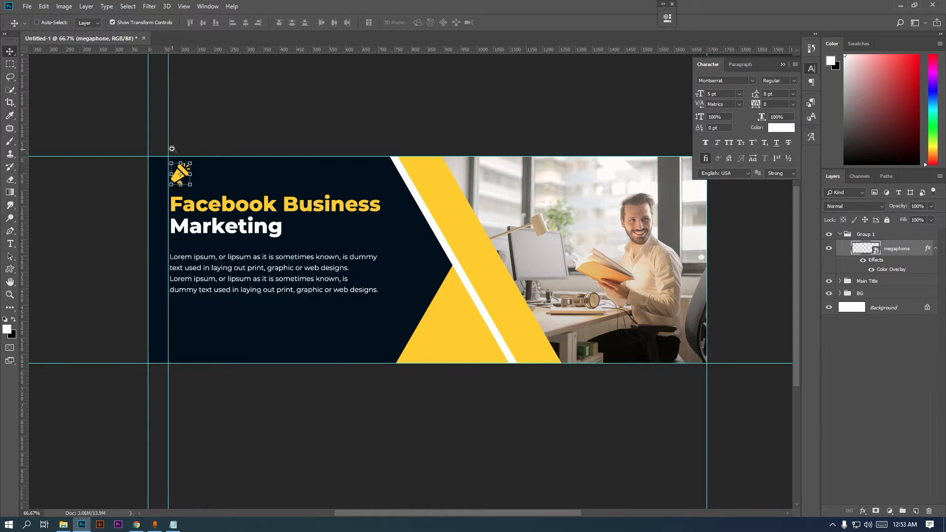
Move the megaphone icon down along the guide until it sits directly above the headline.
ctrl+click(193, 194)
drag(331, 226, 257, 206)
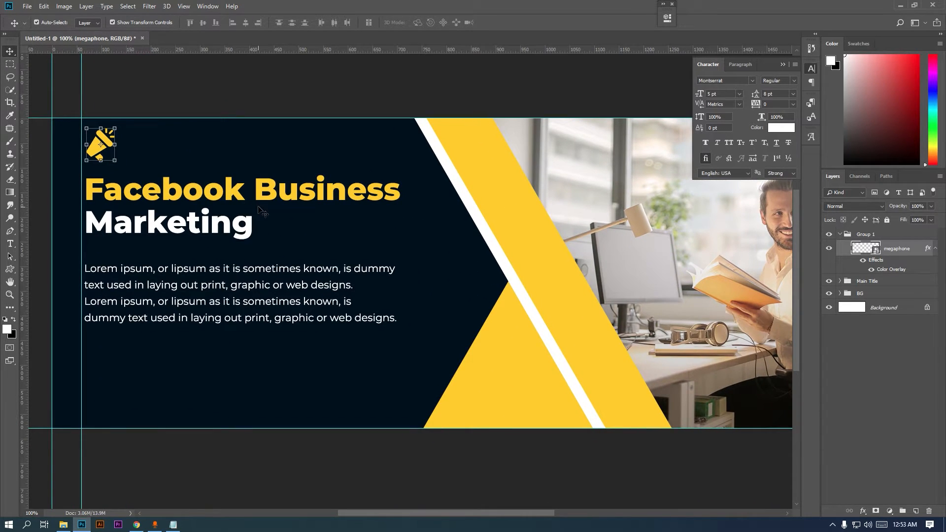
key(ctrl+0)
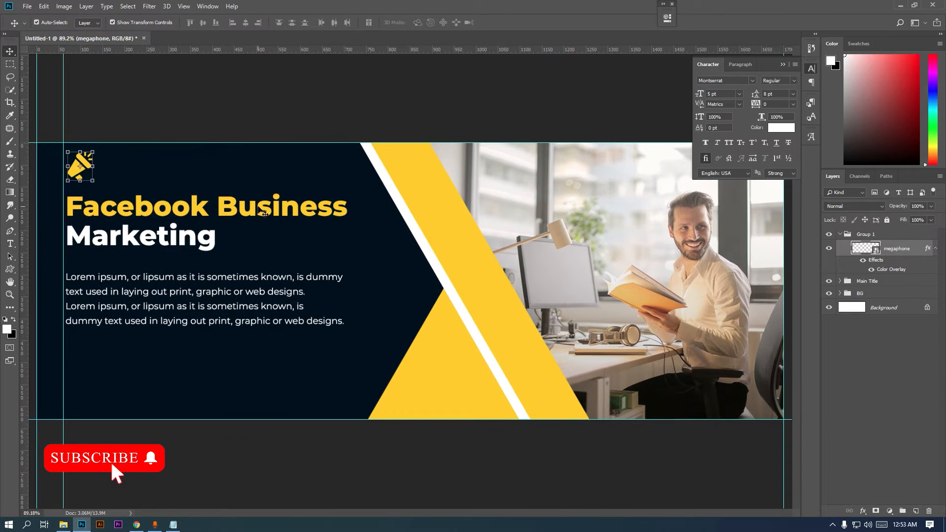
key(ctrl+t)
key(shift+Down)
key(shift+Down)
key(shift+Down)
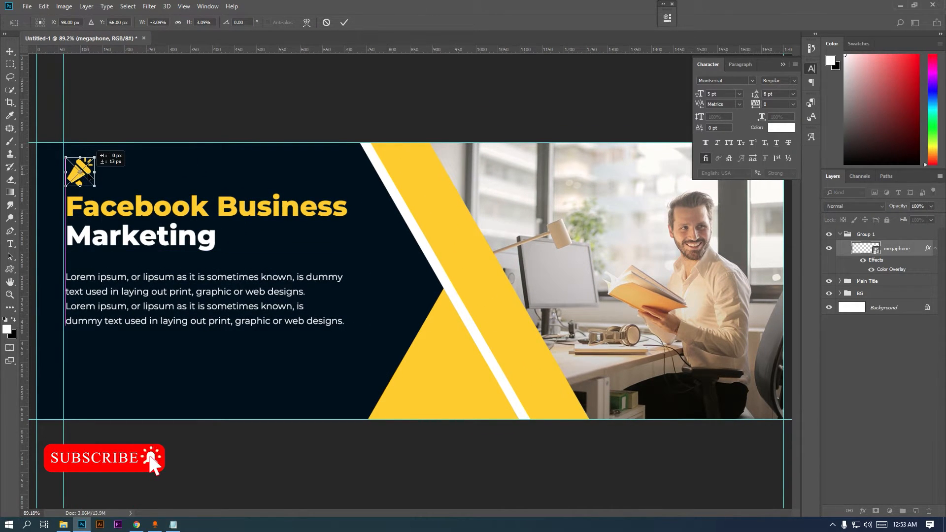
drag(94, 165, 93, 166)
key(Return)
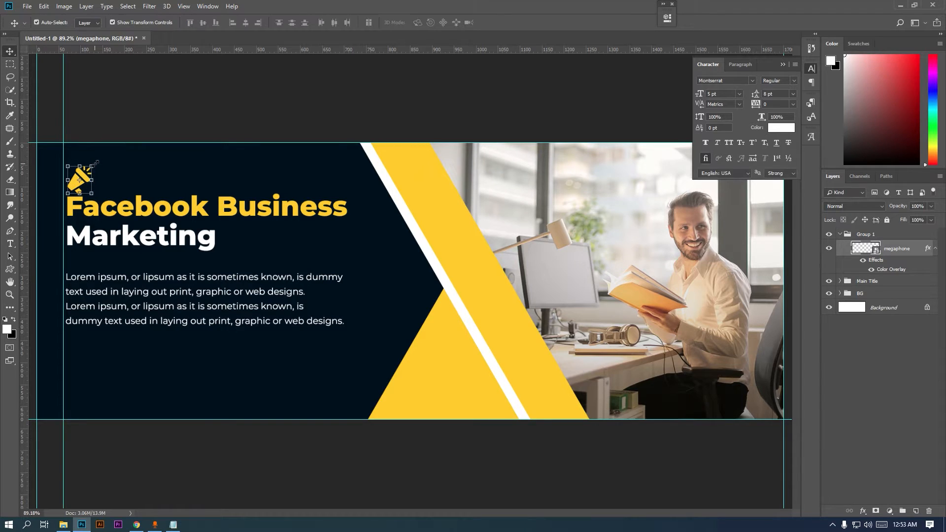
Shift the headline and the Lorem ipsum paragraph down to leave room beneath the megaphone icon.
ctrl+click(145, 217)
mouse_move(147, 217)
mouse_down()
mouse_move(149, 230)
mouse_move(157, 223)
mouse_up()
drag(176, 308, 199, 303)
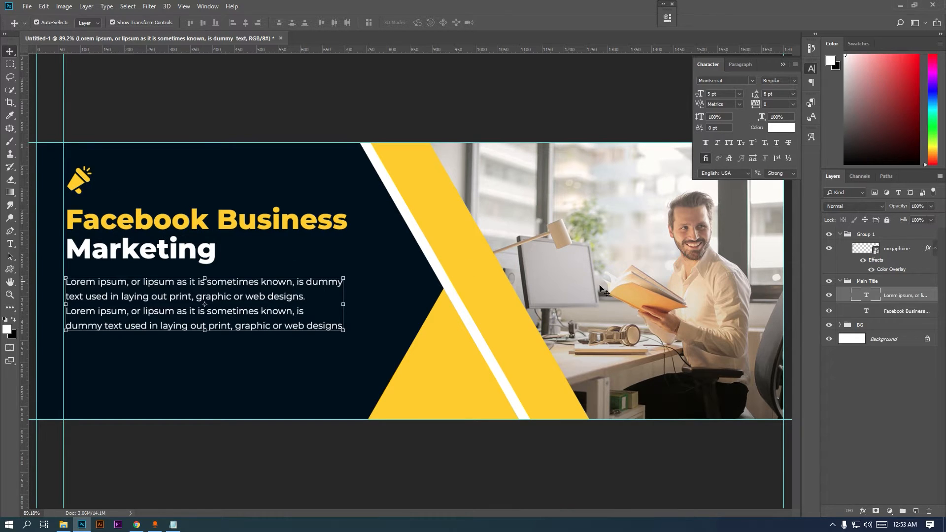
Add a text layer reading "MARKETING" above the megaphone layer, placed beside the icon.
click(872, 248)
click(915, 511)
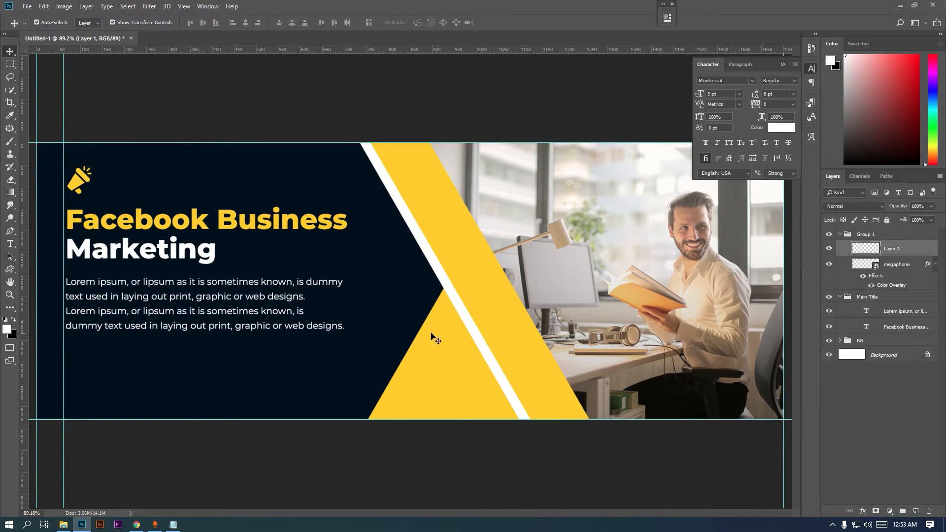
click(10, 244)
click(127, 175)
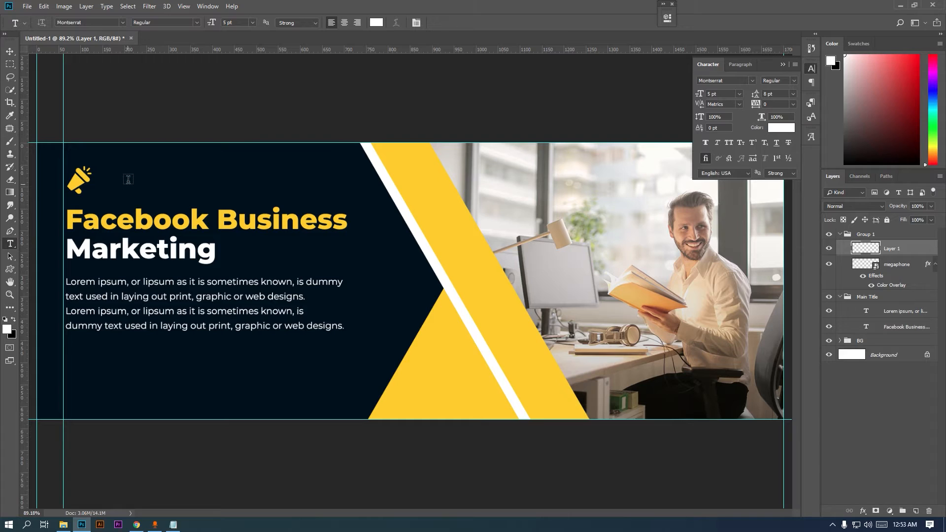
text(MARKETING)
key(ctrl+a)
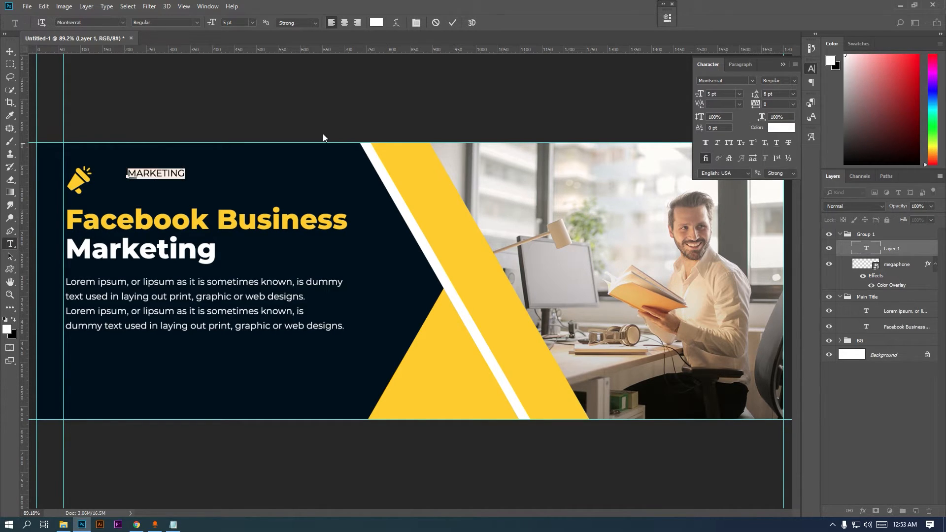
Format the MARKETING text as Montserrat Bold at 10 pt and move it closer beside the megaphone icon.
click(795, 81)
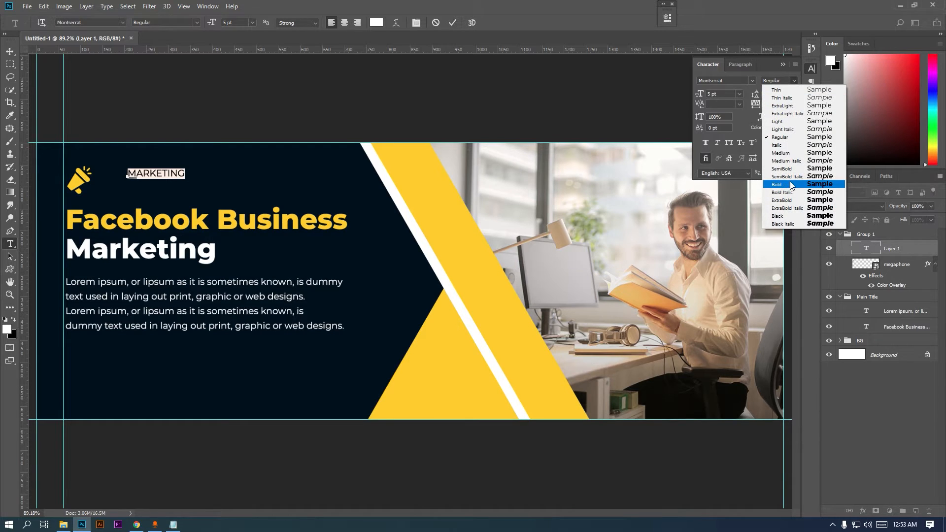
click(776, 186)
click(724, 93)
scroll(725, 94, up, 4)
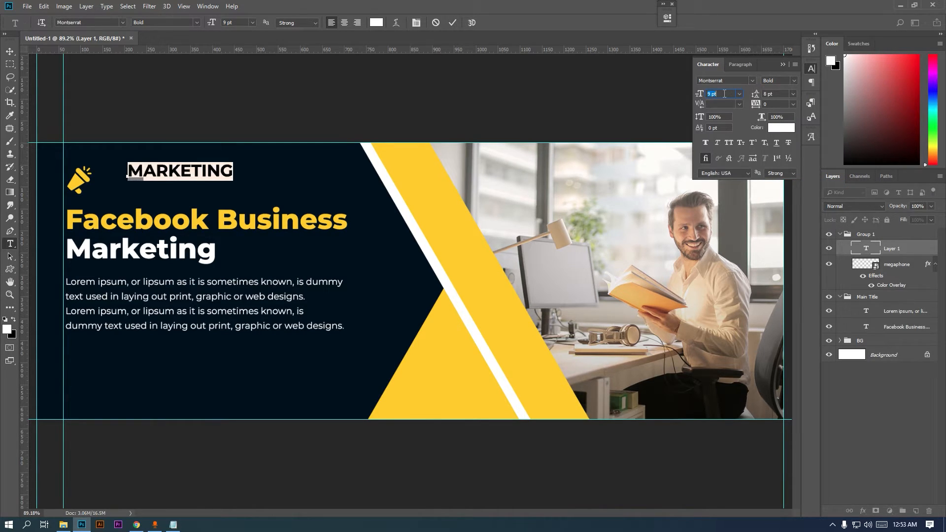
click(9, 51)
drag(211, 172, 187, 181)
key(Up)
key(Up)
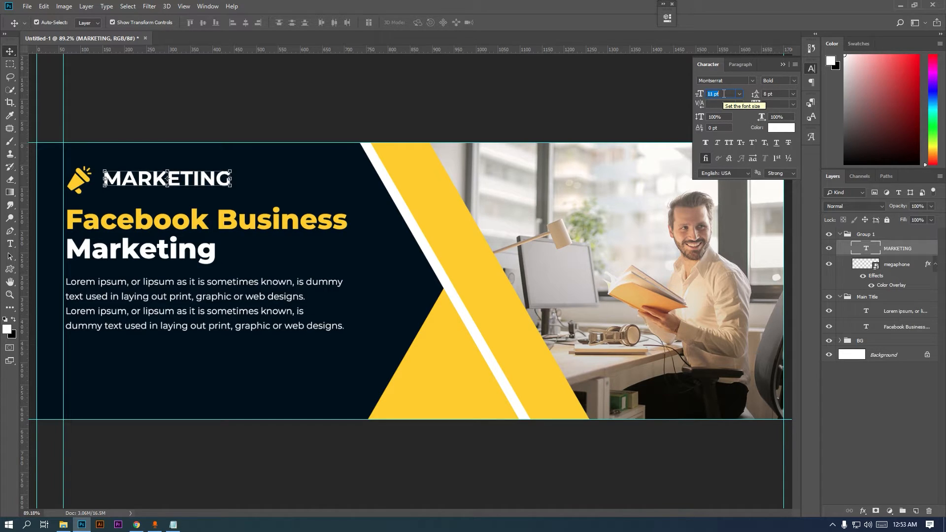
key(Down)
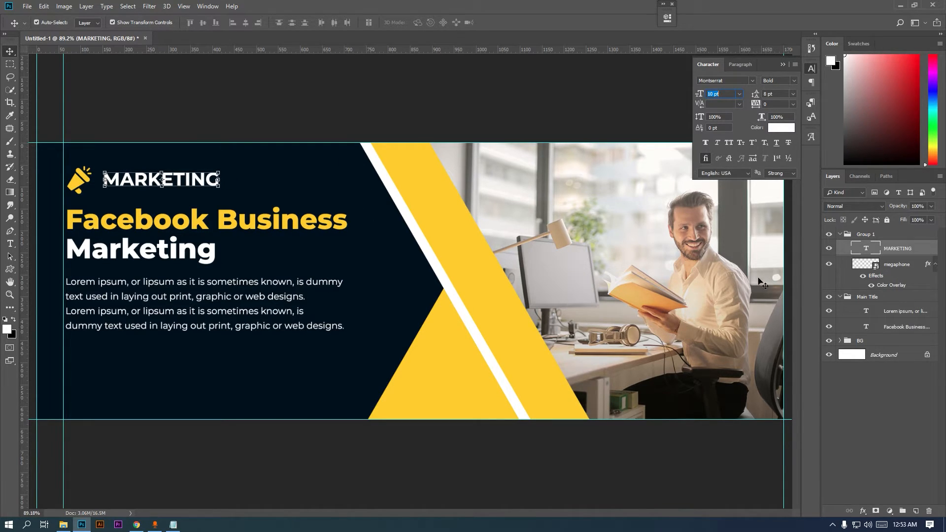
Shrink the megaphone icon slightly and align its vertical centre with the MARKETING text.
click(895, 264)
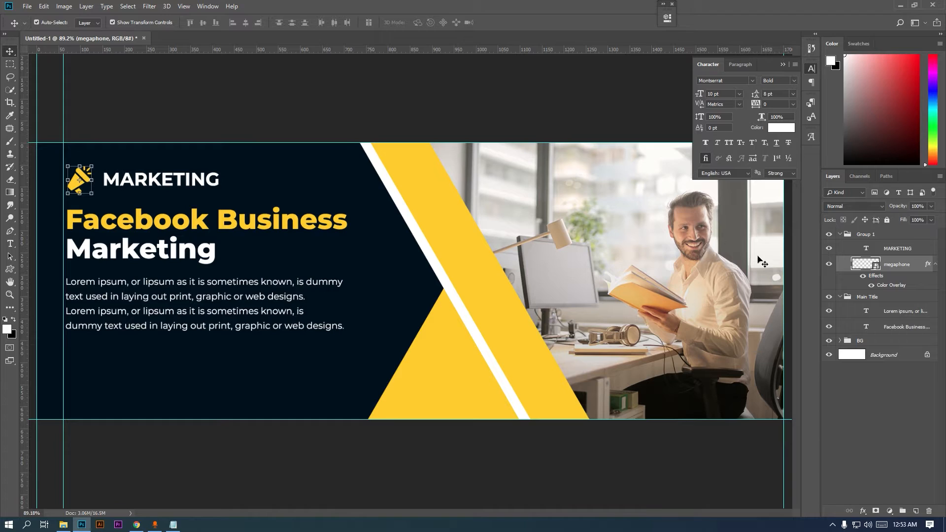
drag(93, 165, 88, 169)
key(Return)
shift+click(892, 247)
click(203, 22)
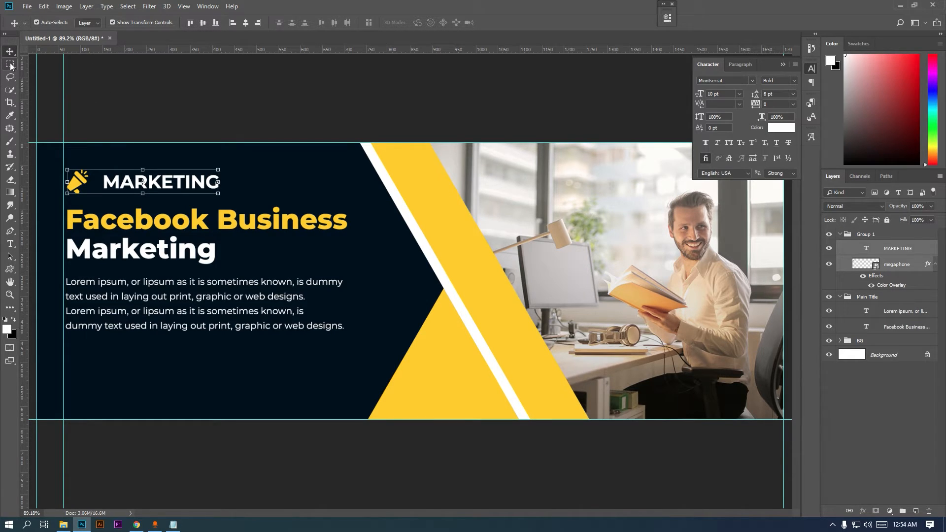
Move the MARKETING text horizontally a few pixels closer to the megaphone icon.
click(902, 247)
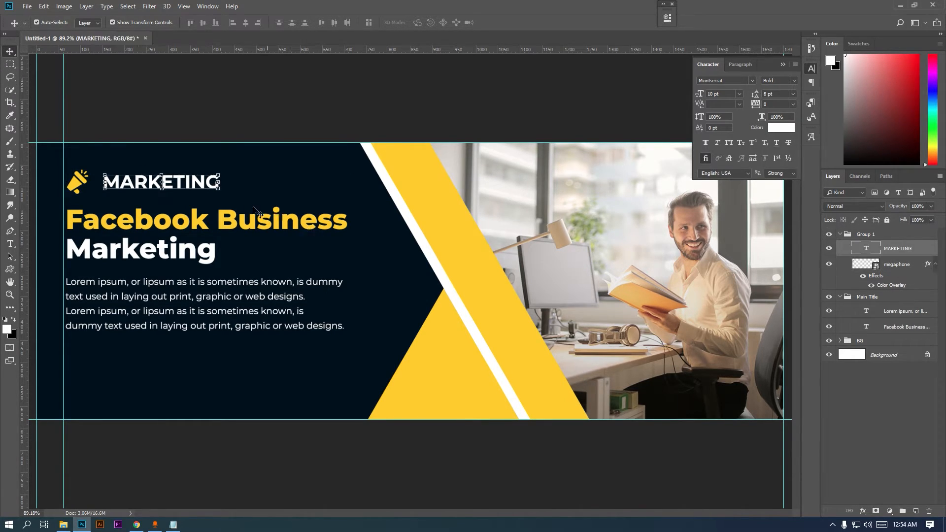
drag(193, 184, 187, 185)
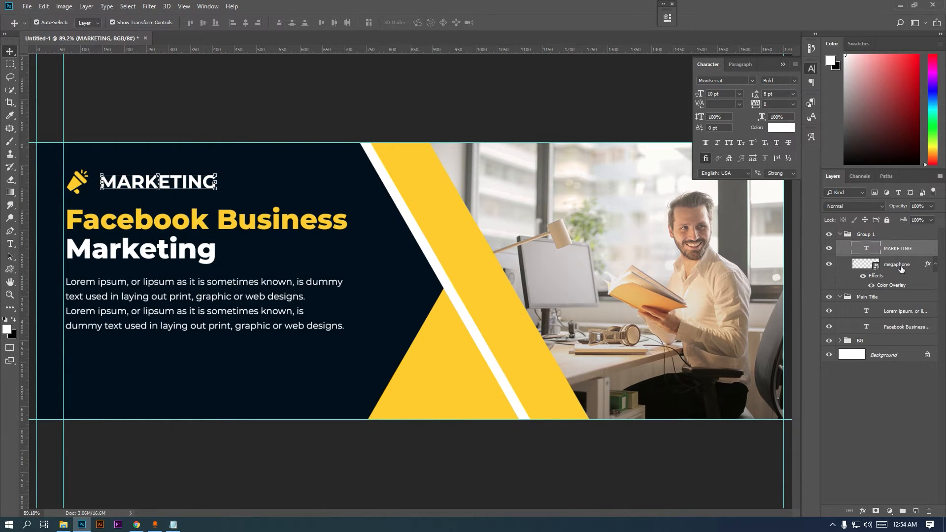
key(Left)
key(Left)
key(Left)
key(Left)
key(Left)
key(Left)
key(Left)
key(Left)
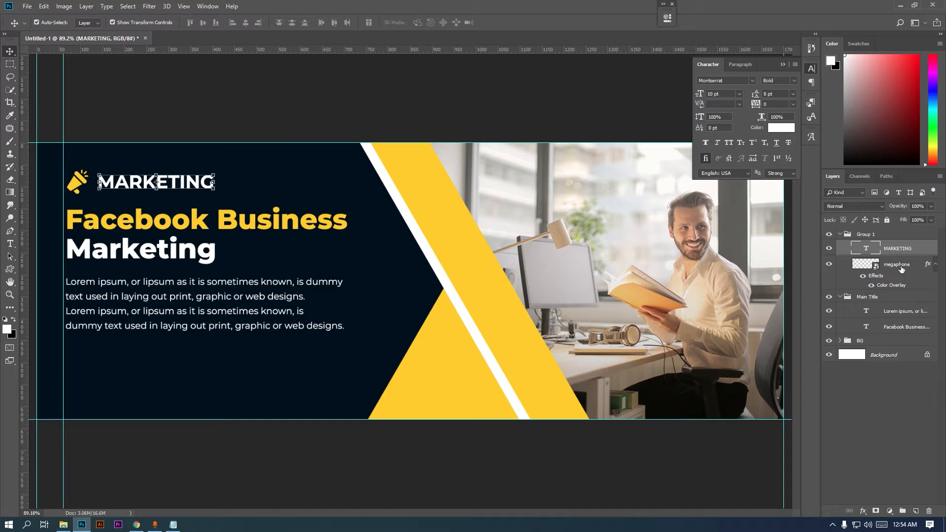
Move the megaphone and MARKETING text together so the icon's outer edge meets the inner vertical guide.
ctrl+click(911, 268)
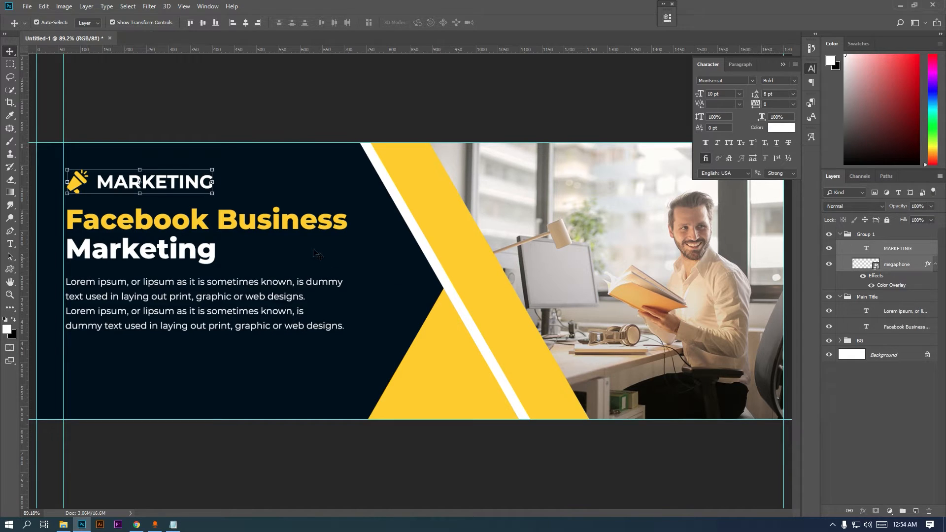
key(ctrl+t)
drag(171, 185, 168, 186)
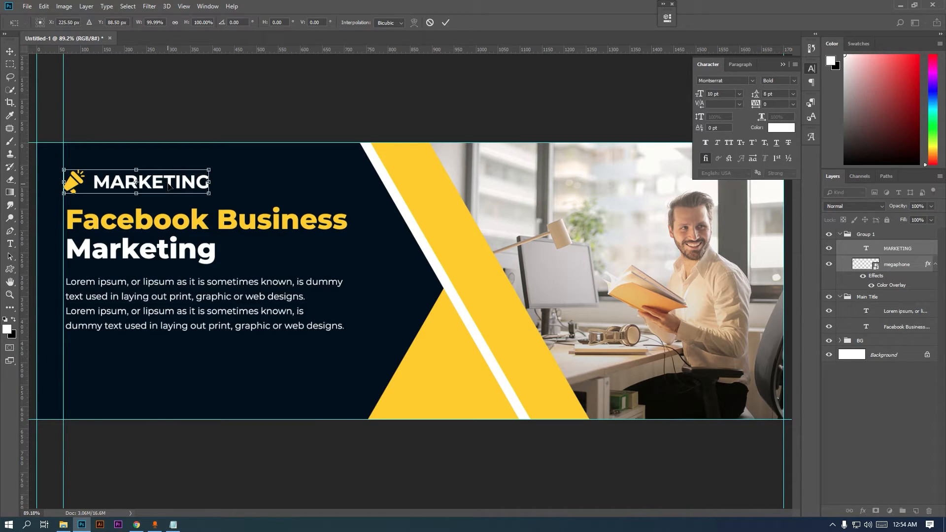
key(Return)
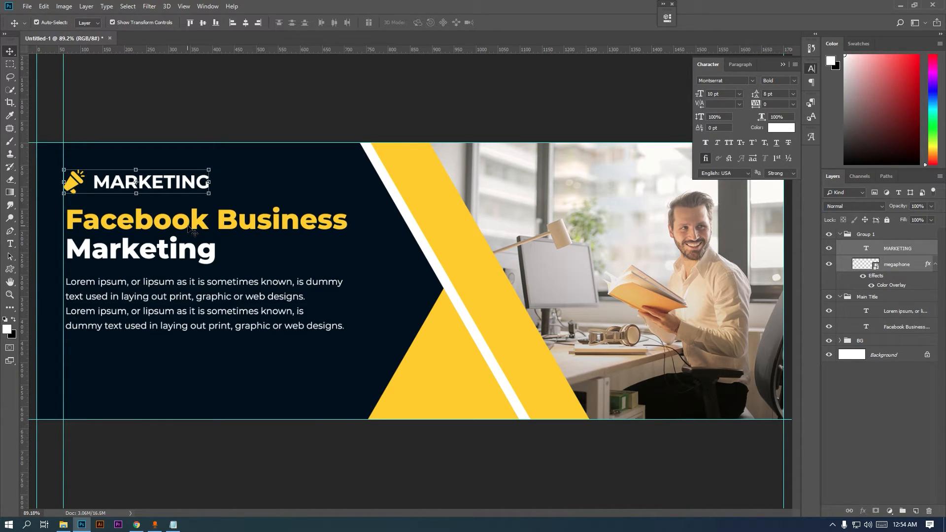
Rename the group holding the megaphone and MARKETING text as "Announment".
click(857, 235)
double_click(858, 235)
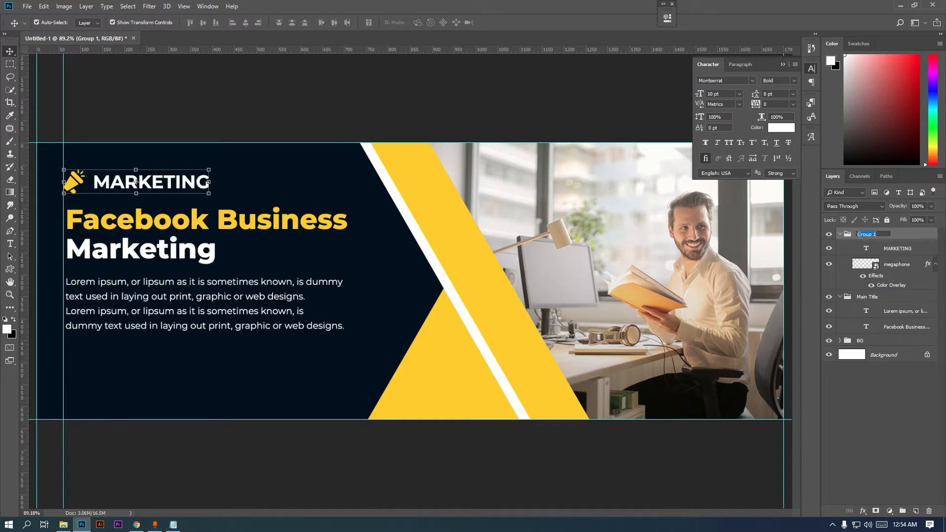
text(Announcment)
key(Return)
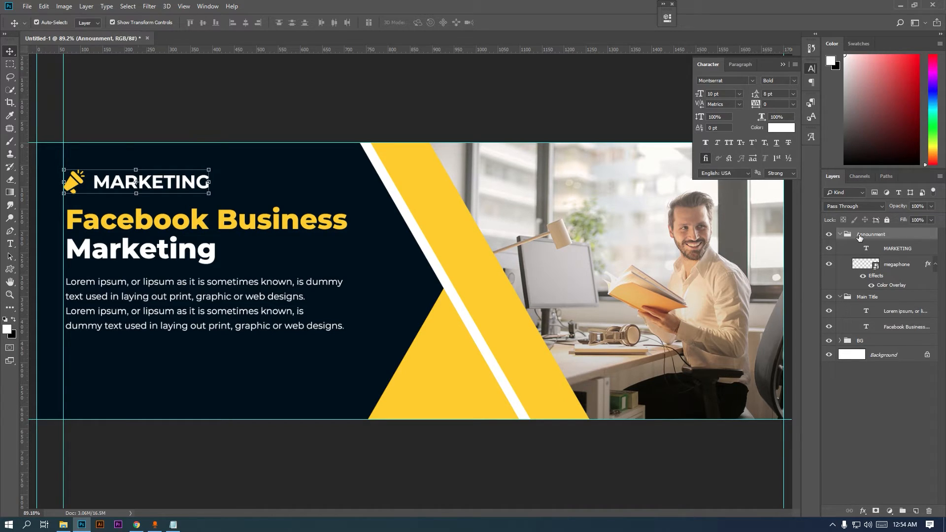
Collapse the Announment and Main Title groups and align their left edges with each other.
click(840, 234)
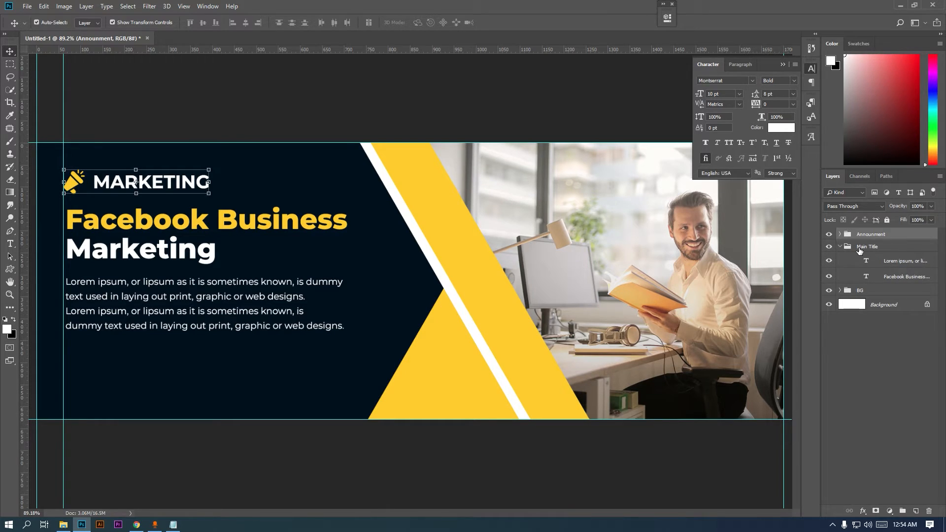
click(859, 251)
click(840, 246)
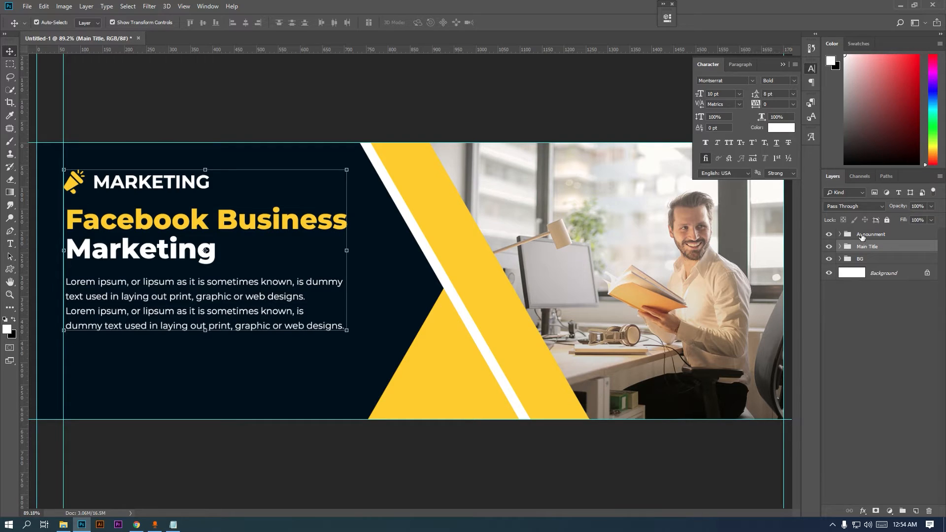
shift+click(867, 234)
click(233, 23)
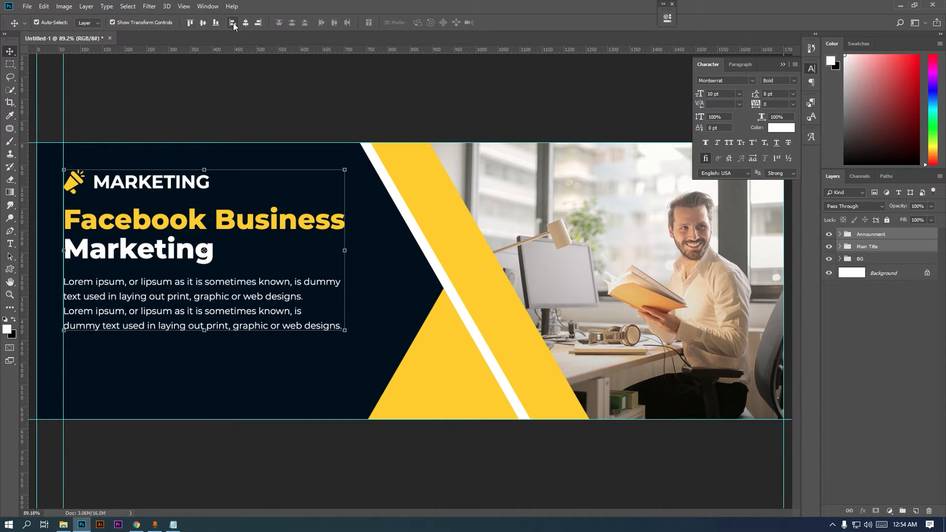
key(m)
key(alt+Tab)
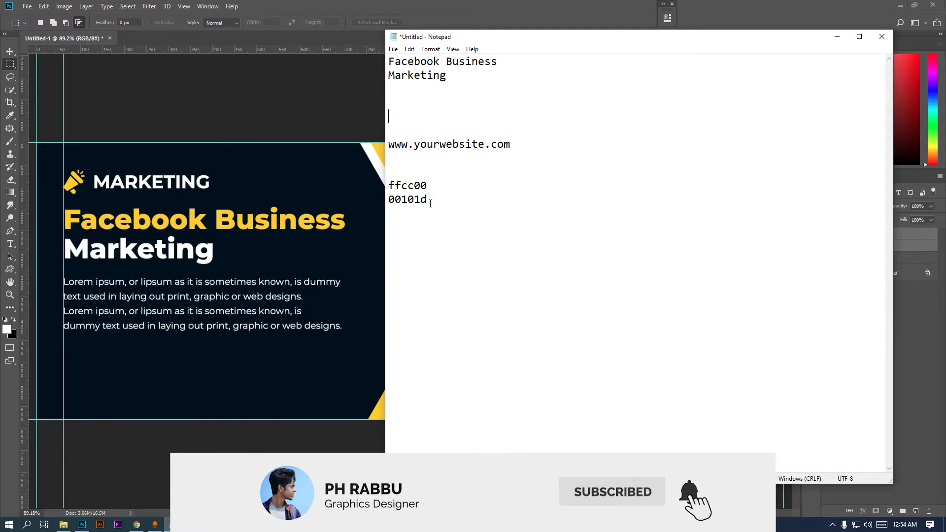
click(397, 143)
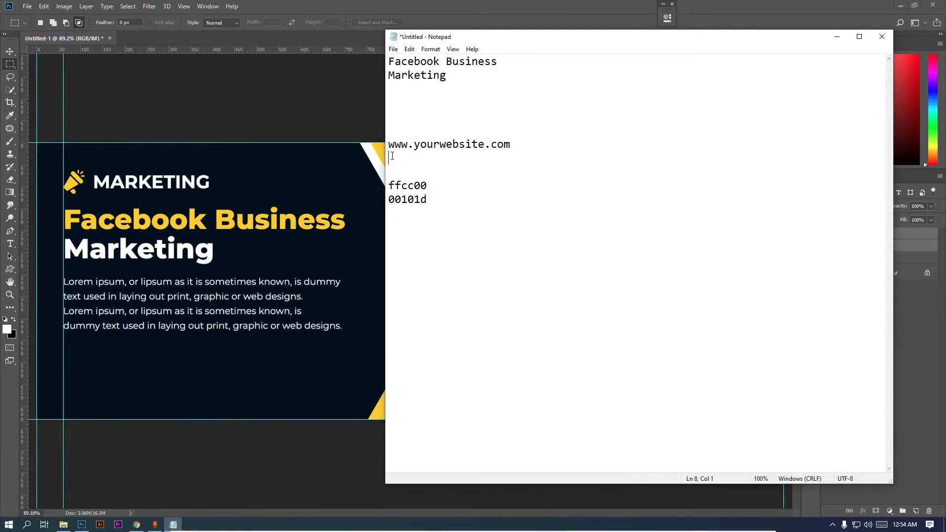
drag(389, 144, 511, 144)
right_click(403, 145)
click(423, 165)
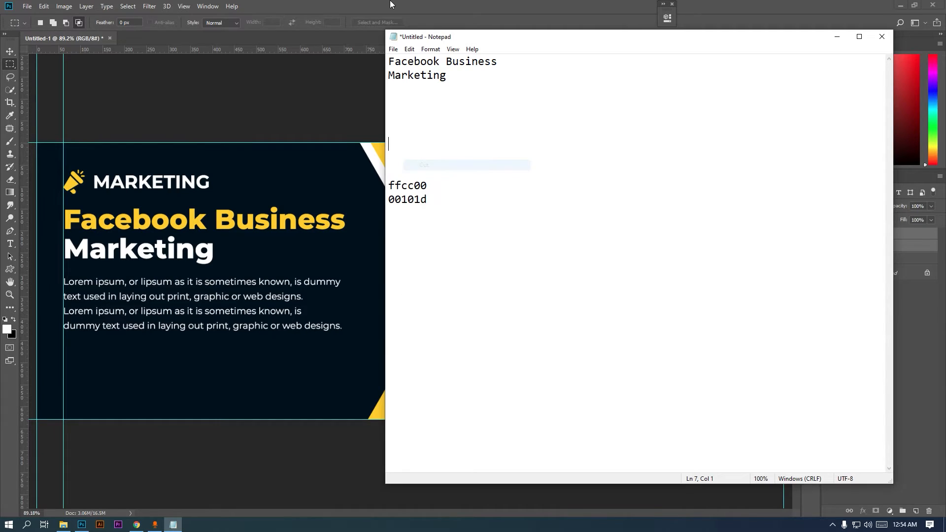
key(alt+Tab)
click(11, 244)
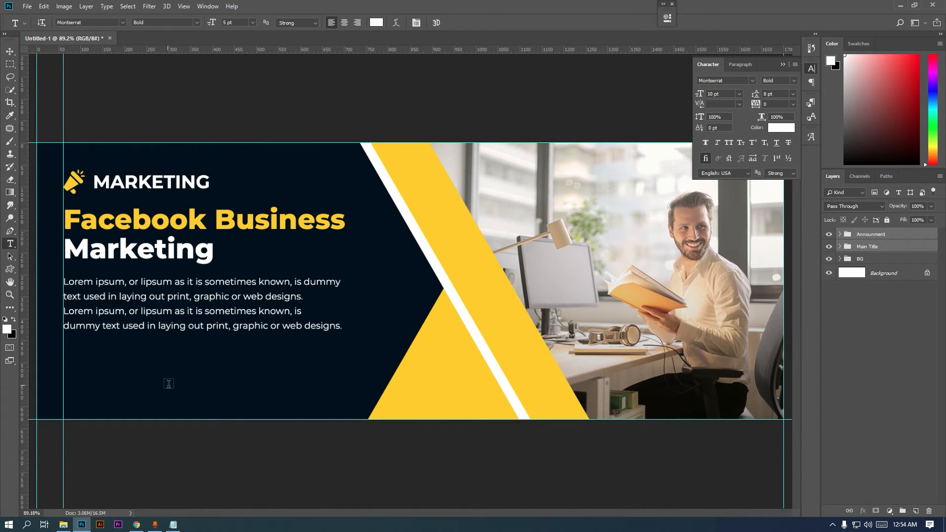
click(883, 237)
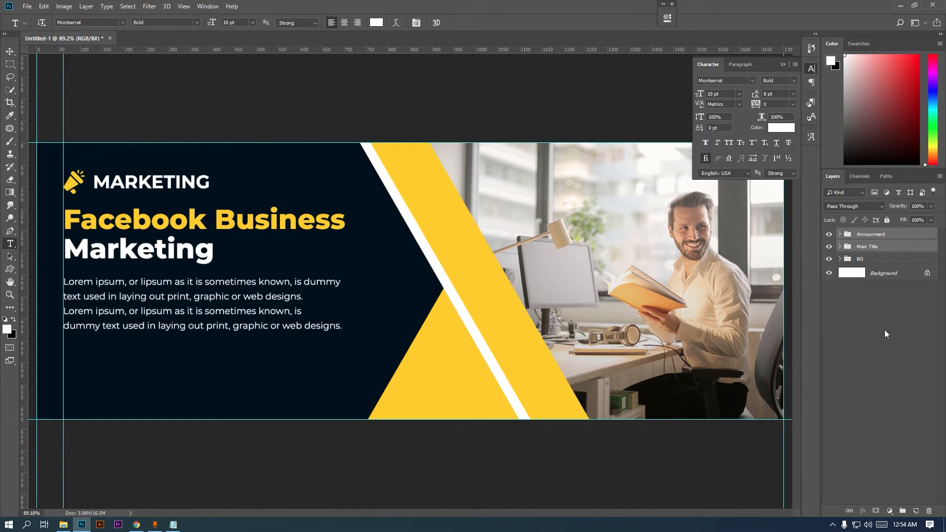
click(903, 512)
click(225, 376)
key(ctrl+v)
click(10, 51)
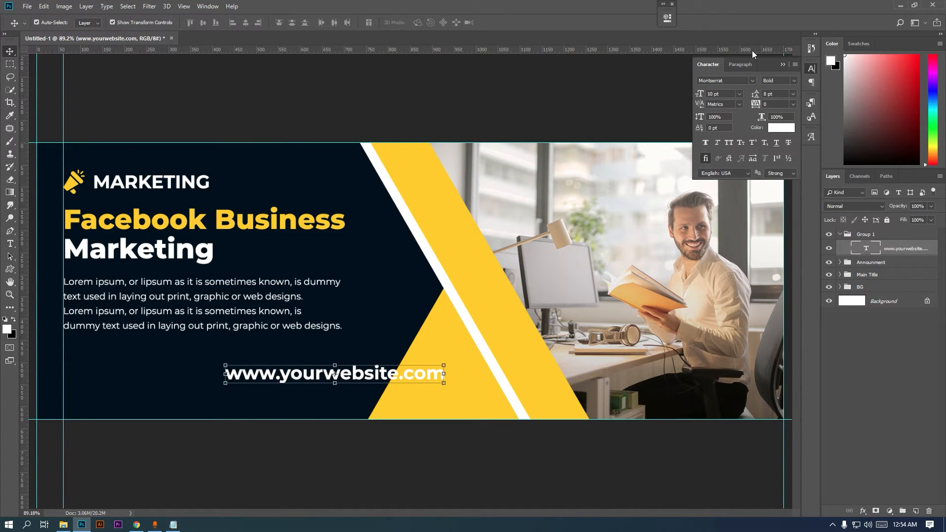
Set the website text to Montserrat Regular at 5 pt.
click(792, 80)
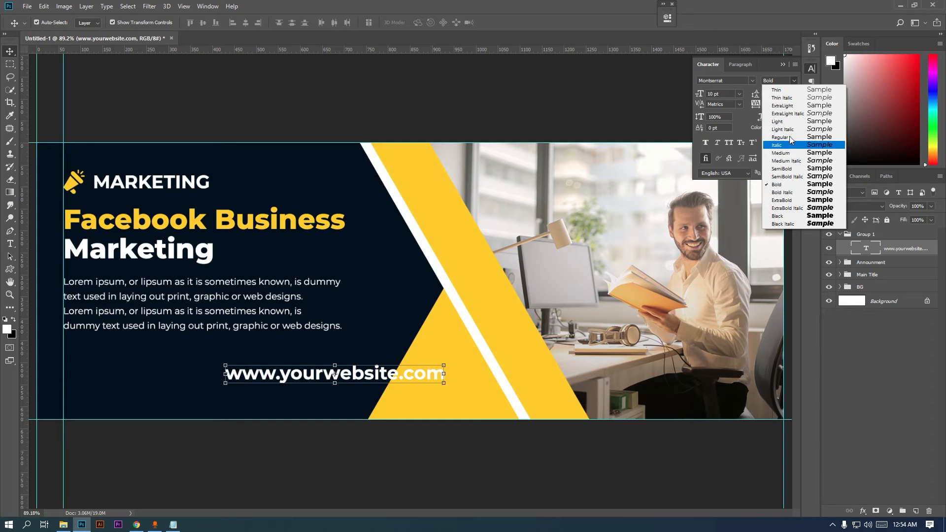
click(794, 137)
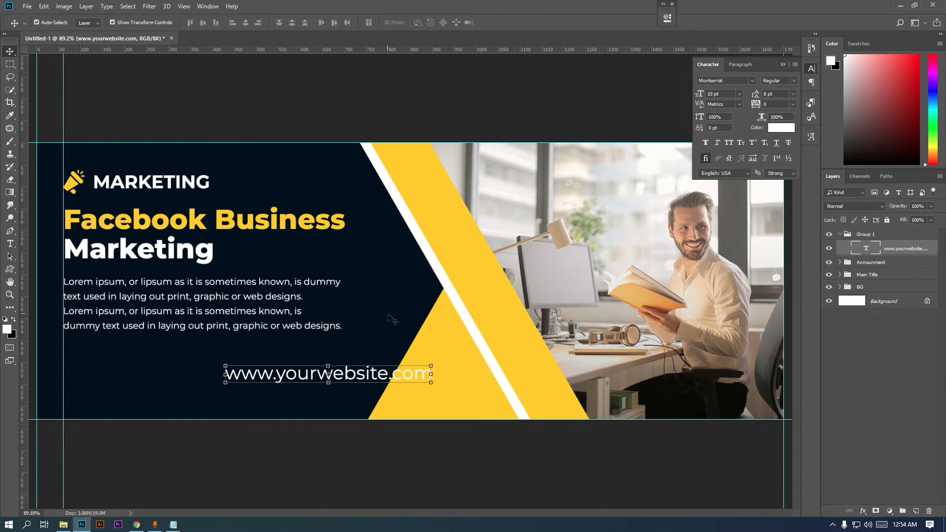
scroll(731, 95, down, 5)
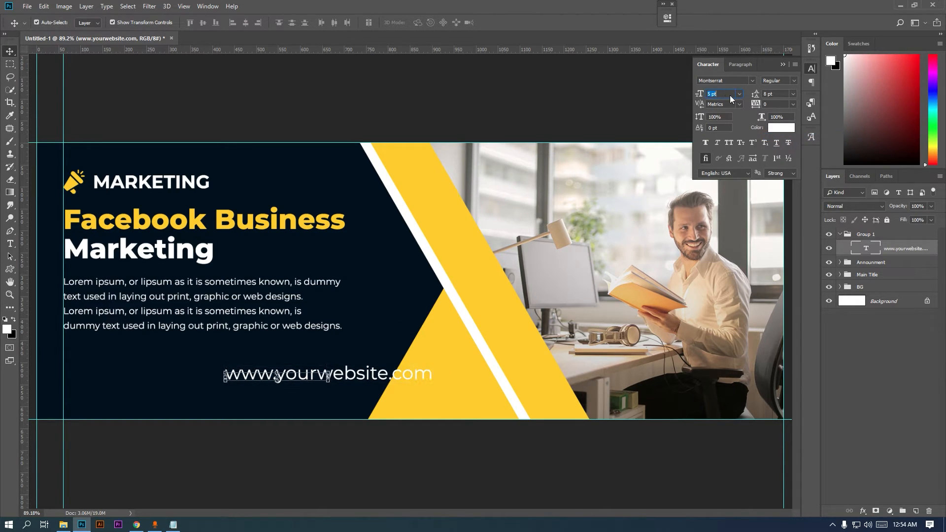
Move the website text up and to the left, centred in the space beneath the paragraph.
drag(299, 376, 279, 372)
key(ctrl+z)
key(ctrl+t)
drag(248, 365, 259, 368)
key(Return)
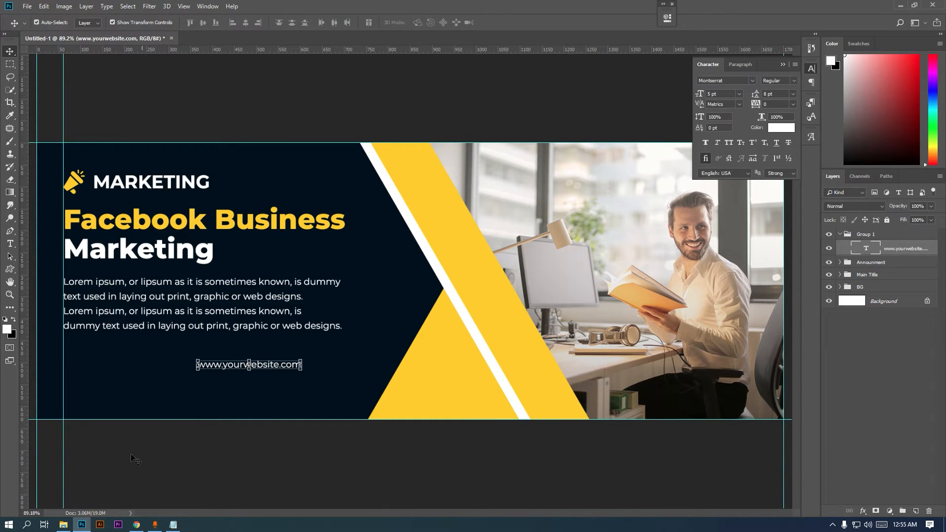
Place the facebook-circular-logo and twitter-01 icon files from the file explorer into the new group.
click(63, 524)
click(324, 73)
drag(163, 84, 266, 367)
key(Return)
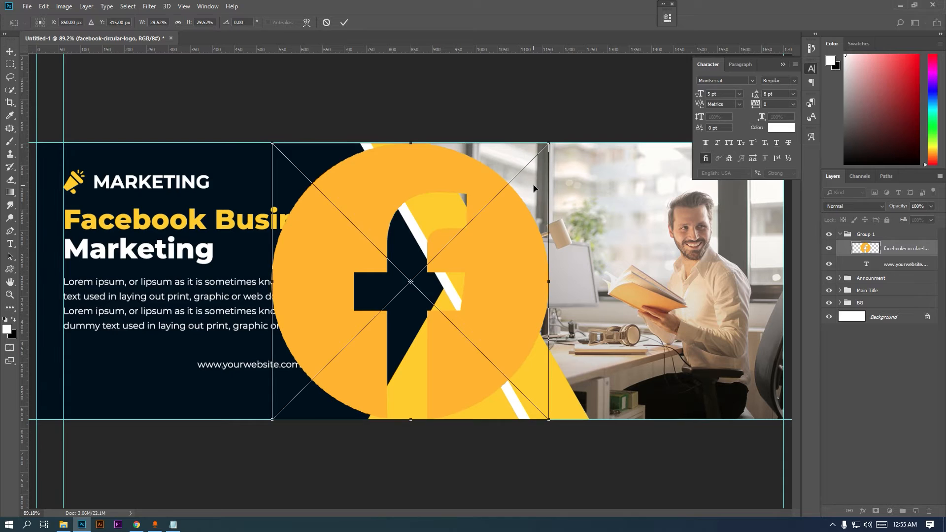
key(Return)
Scale the Facebook and Twitter icons down together to small icon size near the cover's lower edge.
ctrl+click(898, 269)
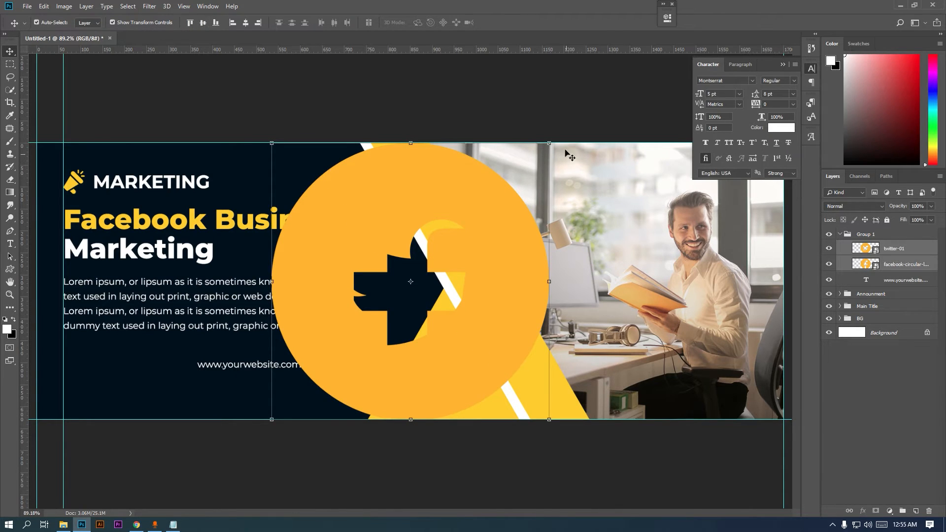
drag(554, 140, 291, 400)
key(Return)
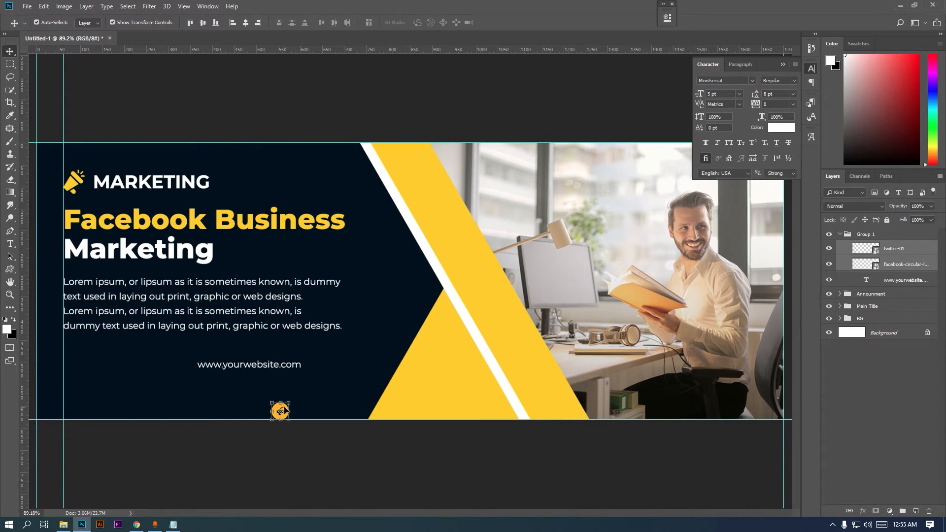
Move both social icons together to the right of the website text, level with its line.
ctrl+click(312, 429)
key(ctrl+t)
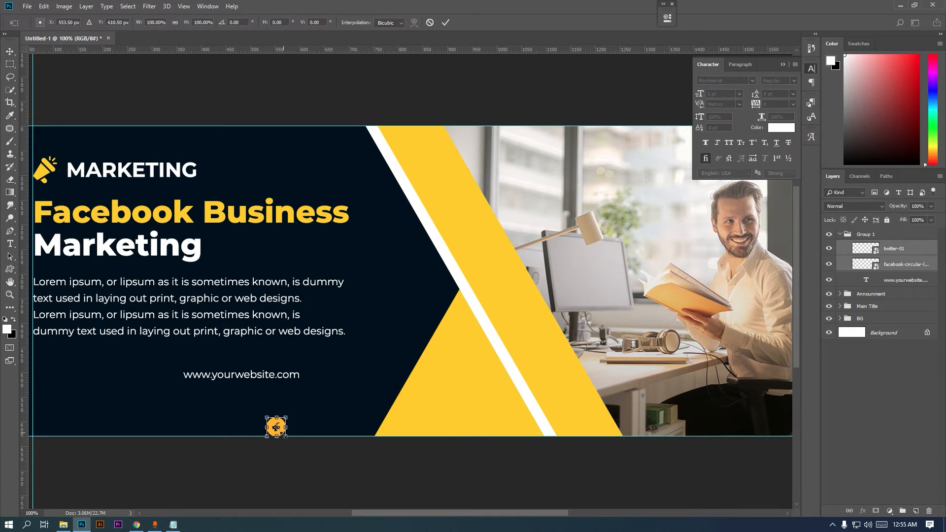
drag(281, 434, 334, 382)
key(Return)
Shift the Twitter icon horizontally to the right of the Facebook icon, leaving a small gap between them.
click(894, 254)
key(Right)
key(Right)
key(Right)
key(Right)
key(Right)
key(Right)
key(Right)
key(Right)
key(Right)
key(Right)
key(Right)
key(Right)
key(Right)
key(Right)
key(Right)
key(Right)
key(Right)
key(Right)
key(Right)
key(Right)
key(Right)
key(Right)
key(Right)
key(Right)
key(Right)
key(Right)
key(Right)
key(Right)
key(Right)
key(Right)
key(Right)
key(Right)
key(Right)
key(Right)
key(Right)
key(Right)
key(Right)
key(Right)
key(Right)
key(Right)
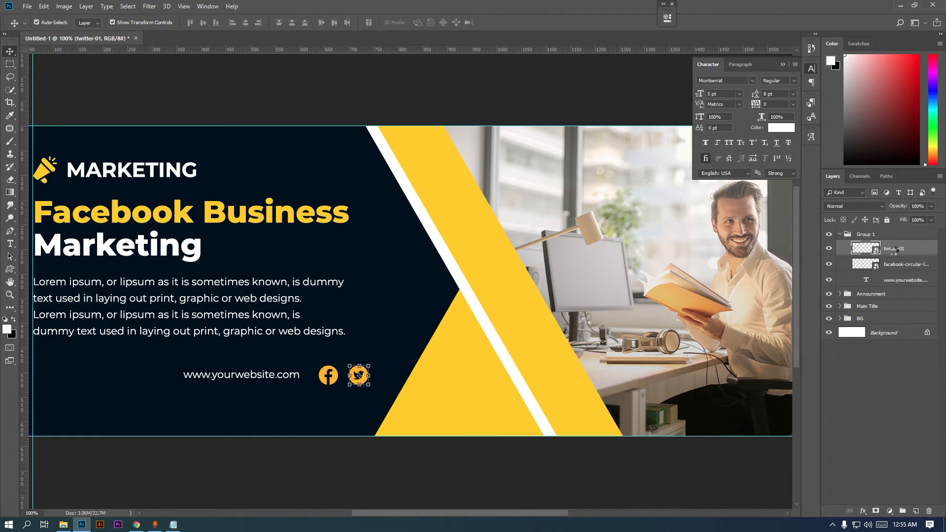
key(Left)
key(Left)
key(Left)
key(Left)
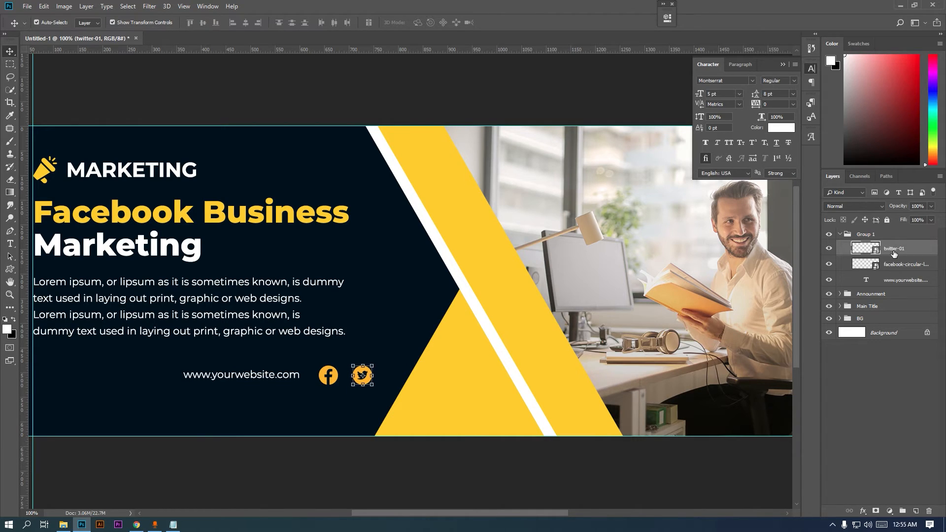
Shrink the Facebook and Twitter icons together slightly so they suit the website text.
shift+click(907, 265)
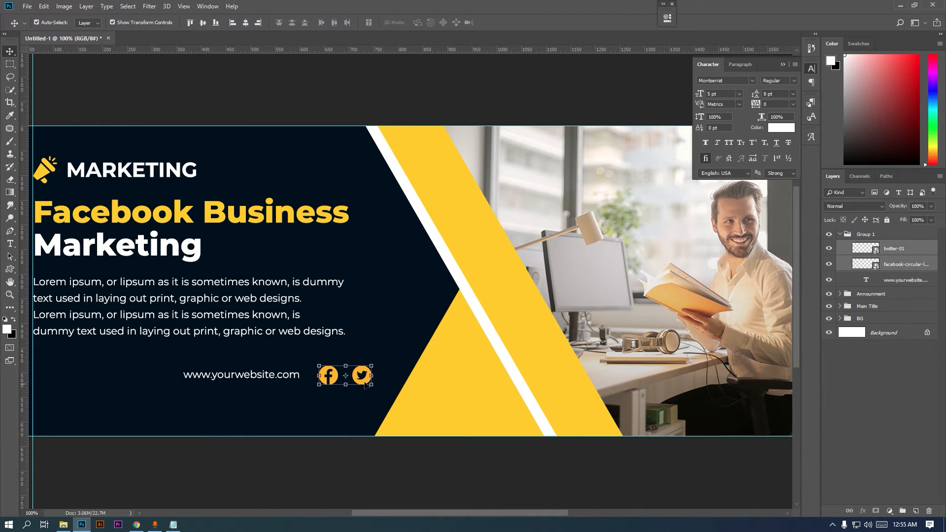
key(ctrl+t)
drag(372, 365, 353, 377)
key(Return)
Draw a 202 × 50 px rectangle on a new layer below the paragraph, starting at the inner vertical guide.
drag(380, 304, 461, 278)
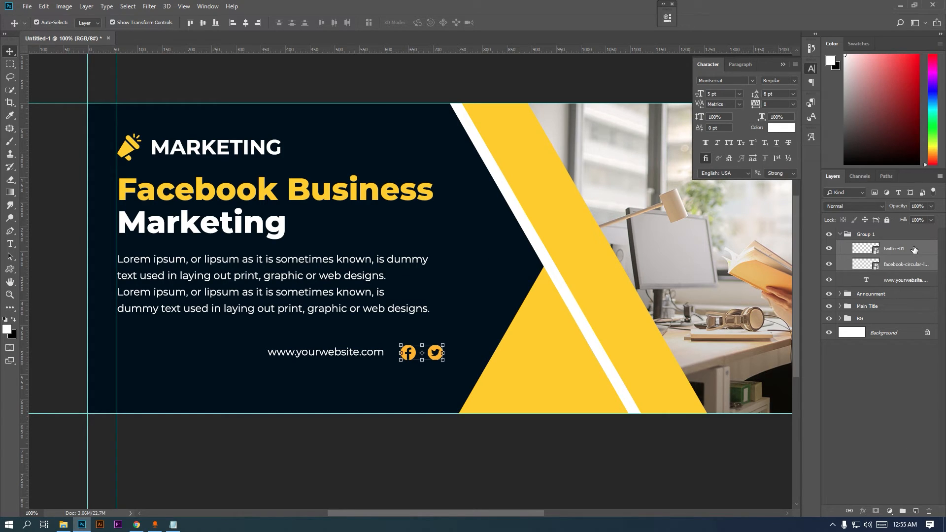
click(914, 250)
click(916, 511)
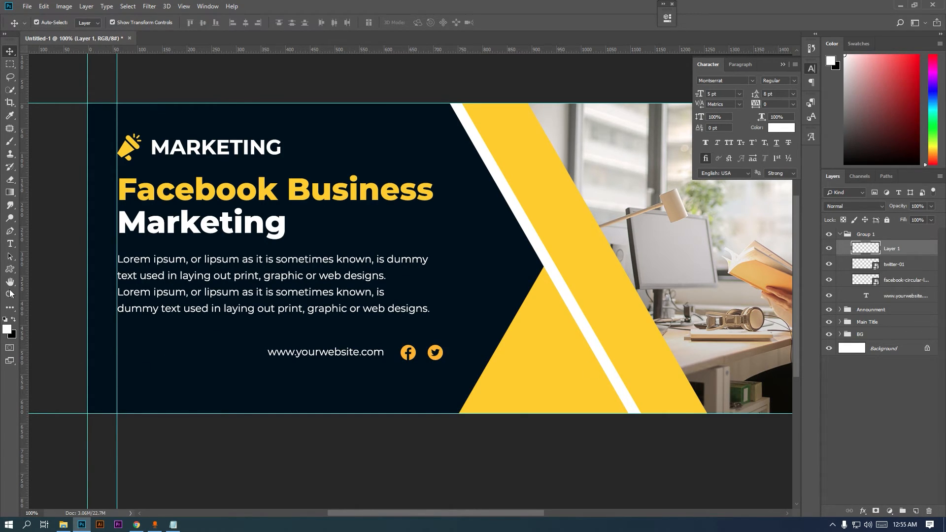
click(10, 269)
right_click(10, 269)
click(45, 271)
drag(117, 339, 217, 365)
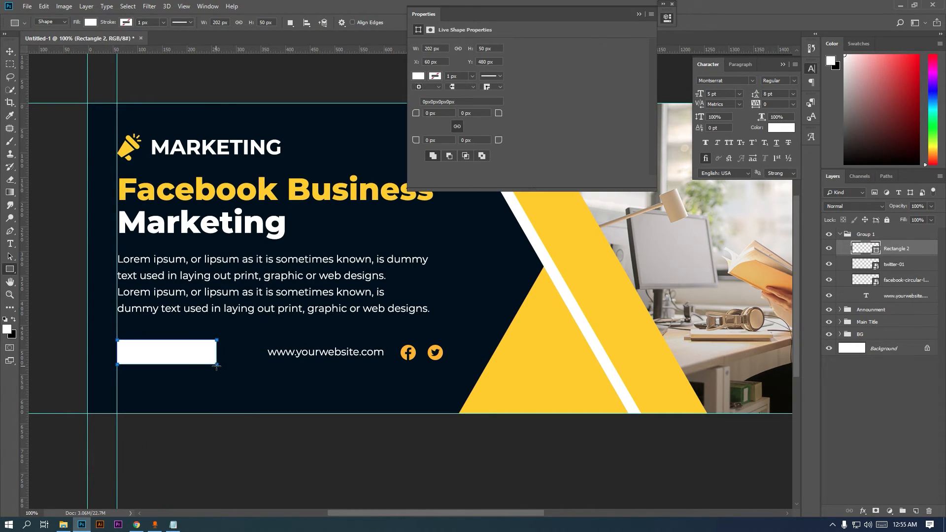
Fully round the rectangle's corners into a pill shape and fill it with yellow ffcc00.
drag(418, 114, 591, 120)
click(418, 77)
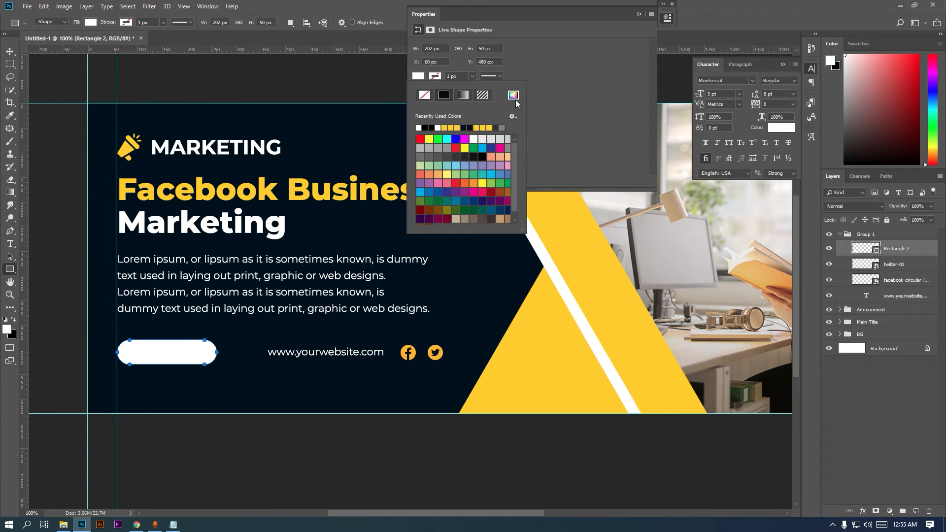
click(514, 94)
click(553, 318)
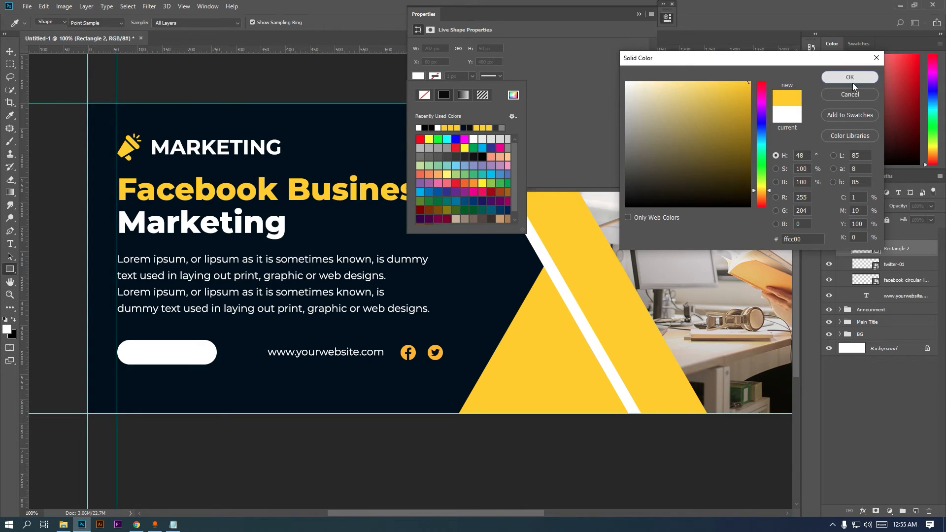
click(863, 79)
click(645, 14)
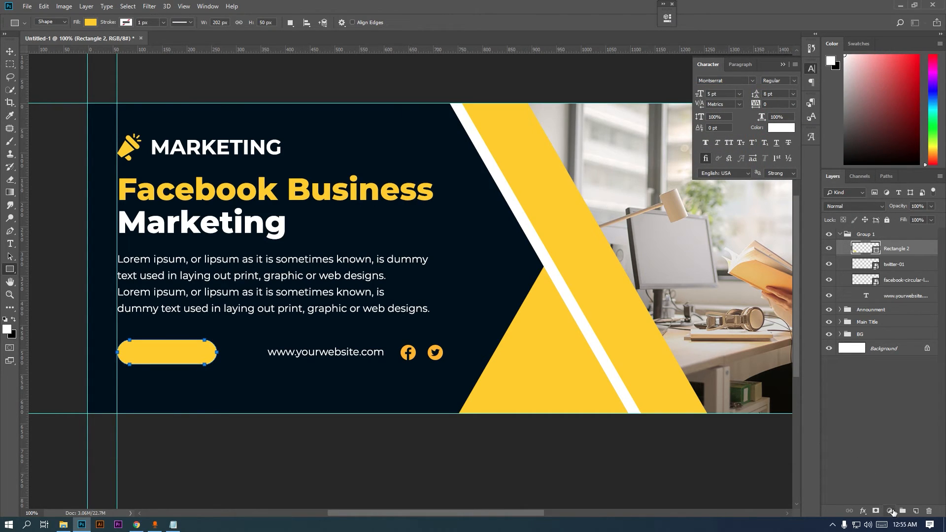
Add a text layer reading "Learn More" above the yellow pill shape.
click(915, 511)
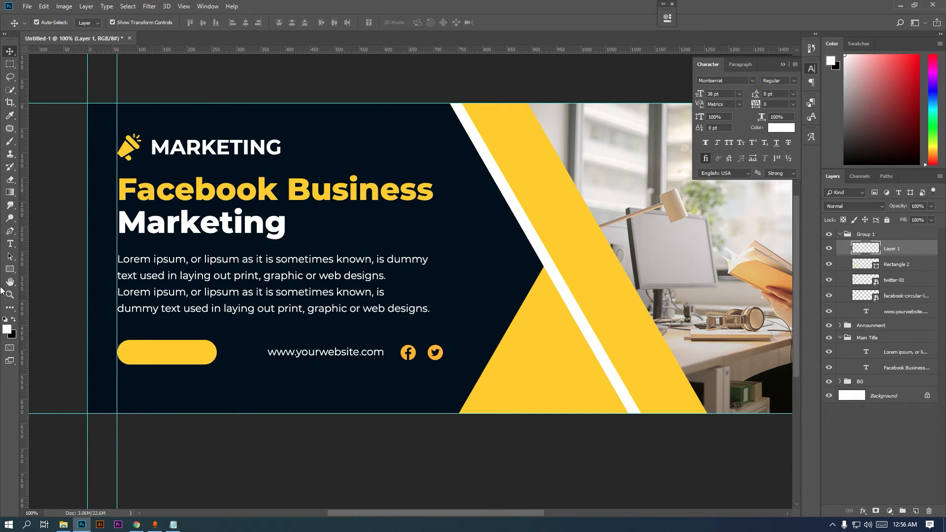
click(10, 244)
click(186, 400)
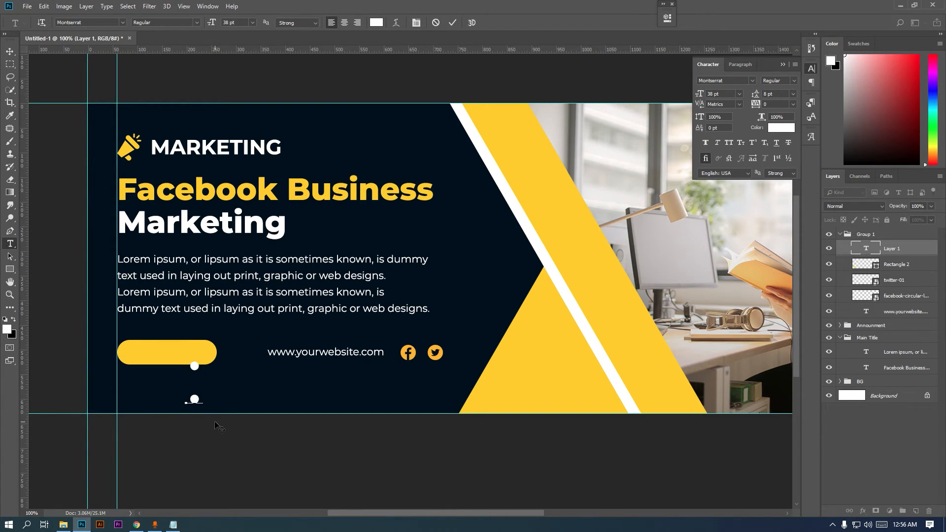
key(BackSpace)
text(L)
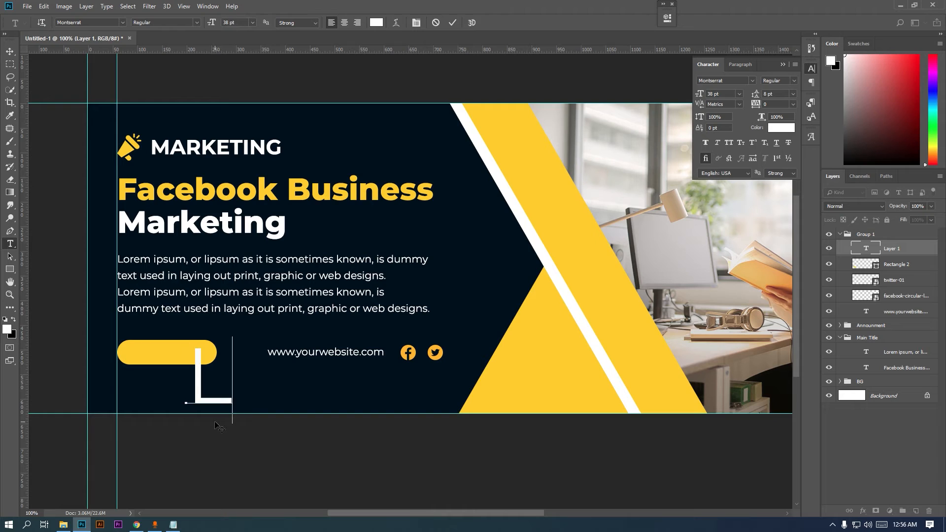
text(earn More)
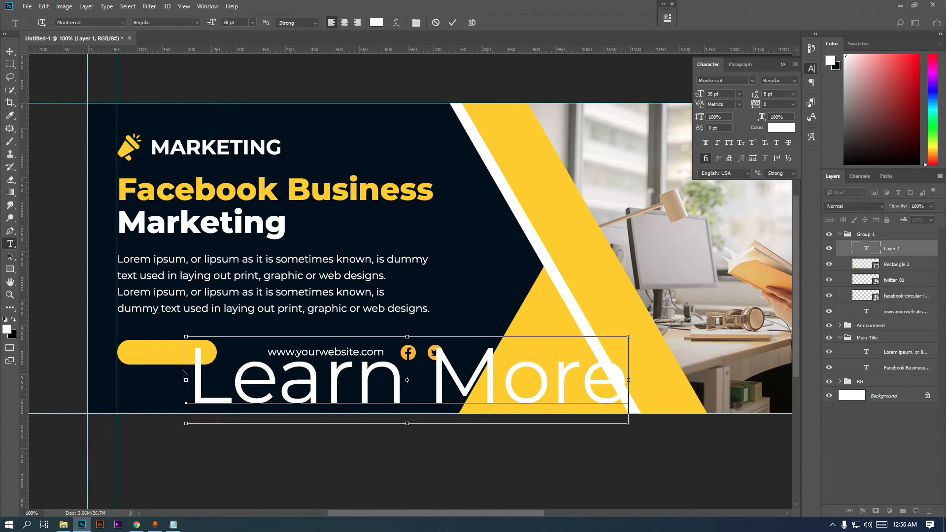
key(ctrl+a)
click(9, 52)
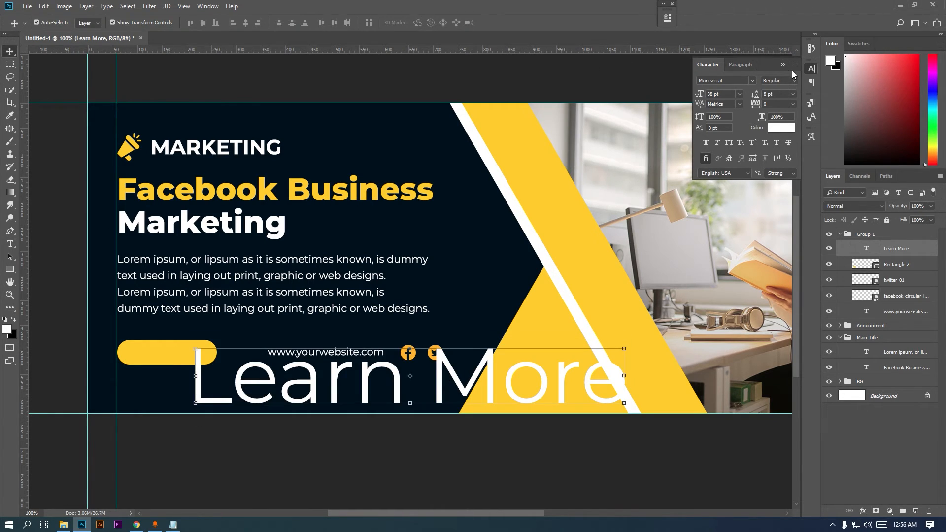
Set the Learn More text to Bold and colour it with the dark navy sampled from the background.
click(794, 78)
click(808, 187)
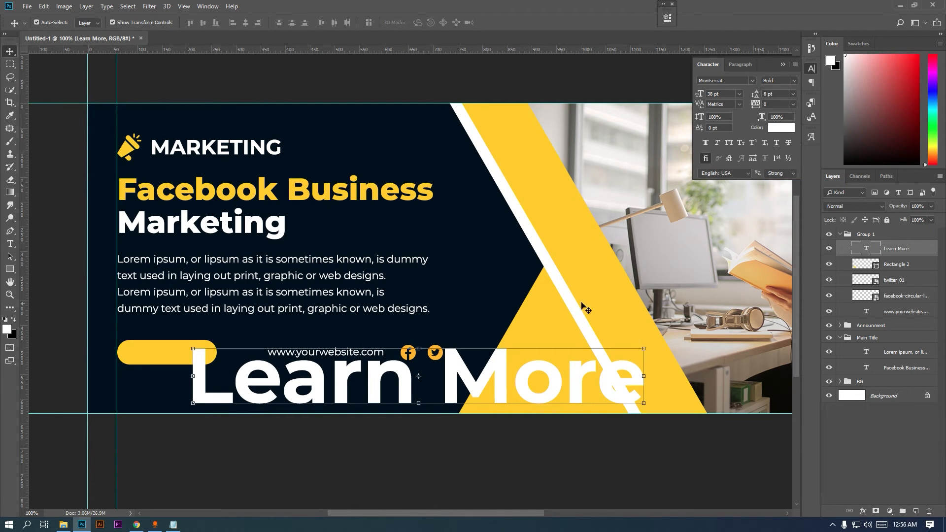
click(781, 127)
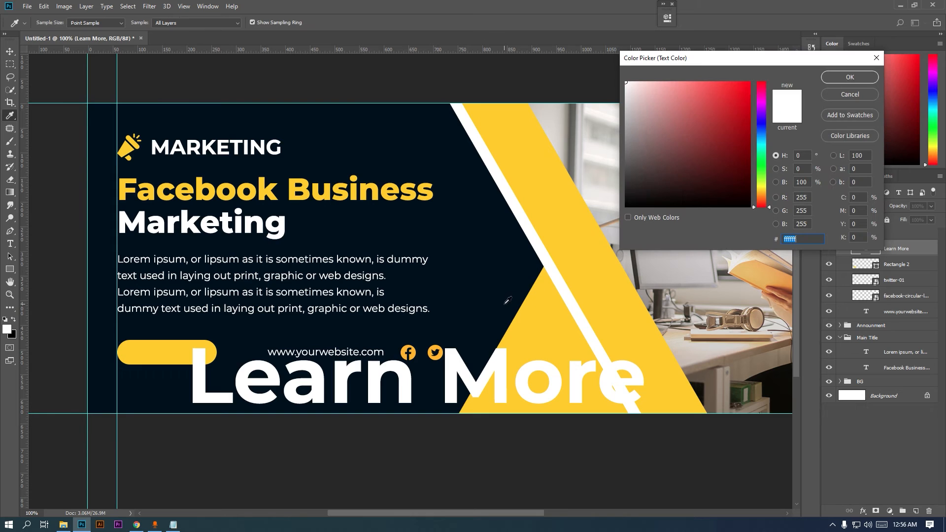
click(503, 297)
key(Return)
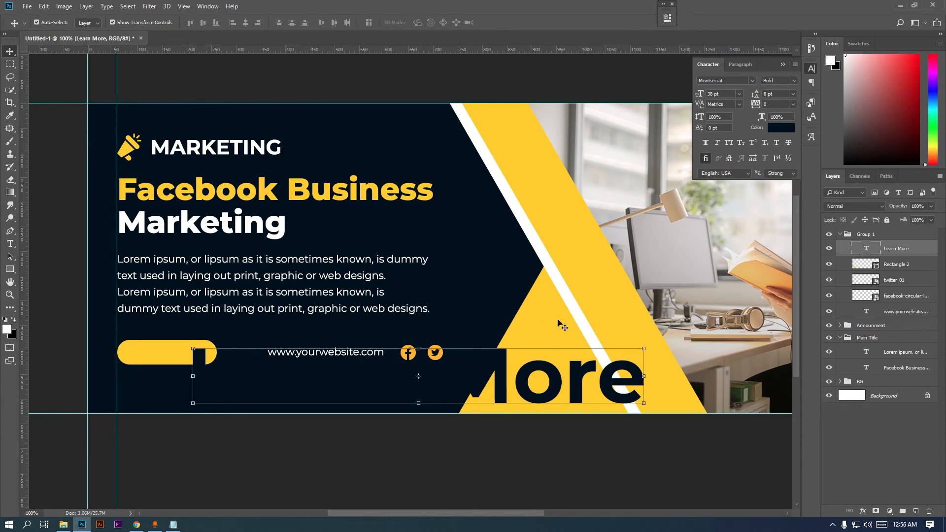
Scale the Learn More text down proportionally to about 15.8% and place it over the yellow pill shape.
click(645, 347)
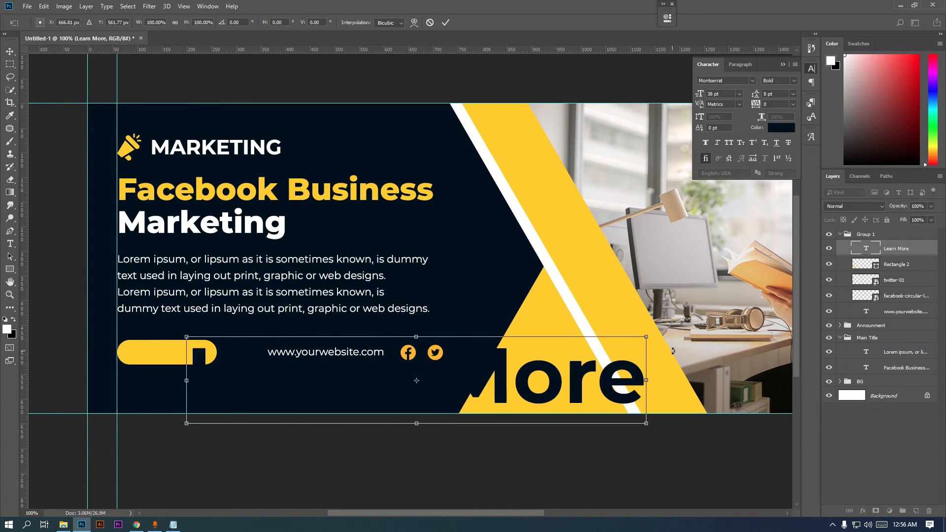
drag(653, 339, 192, 355)
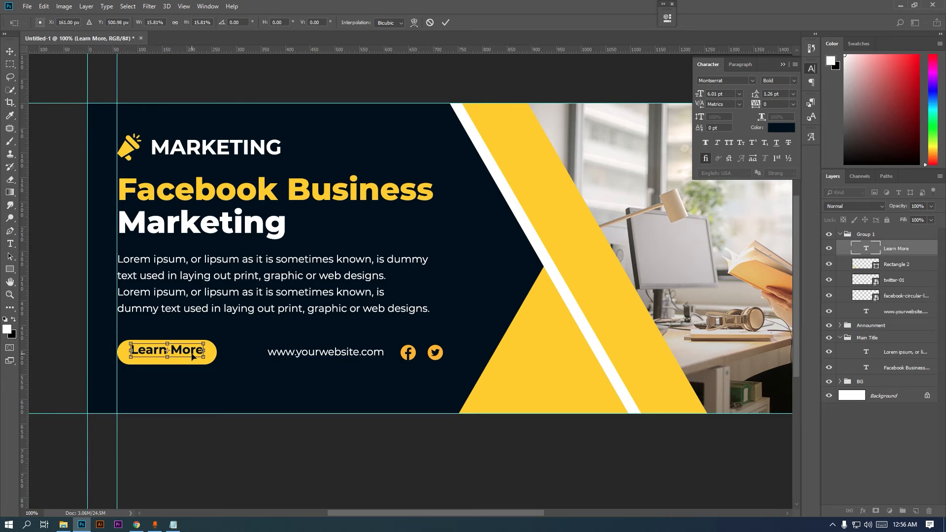
key(Return)
Centre the Learn More text vertically and horizontally on the yellow pill shape.
ctrl+click(890, 266)
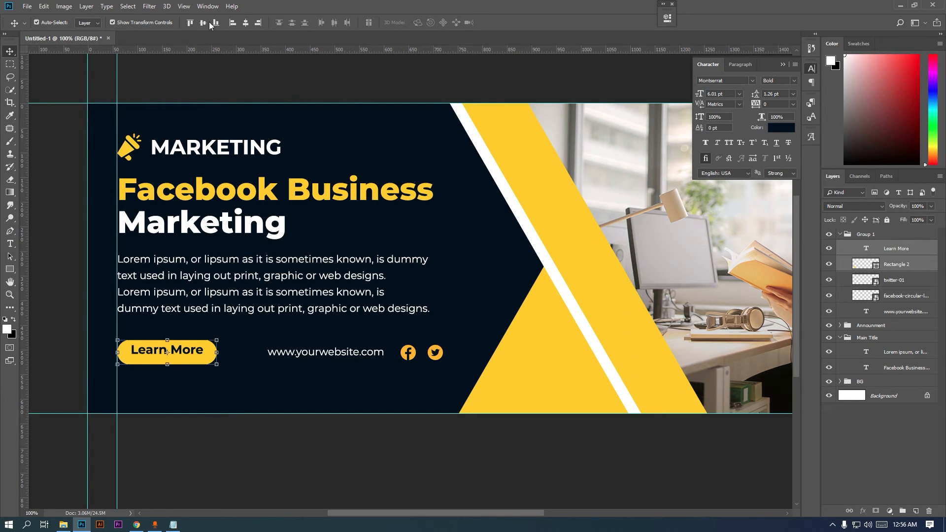
click(203, 23)
click(246, 22)
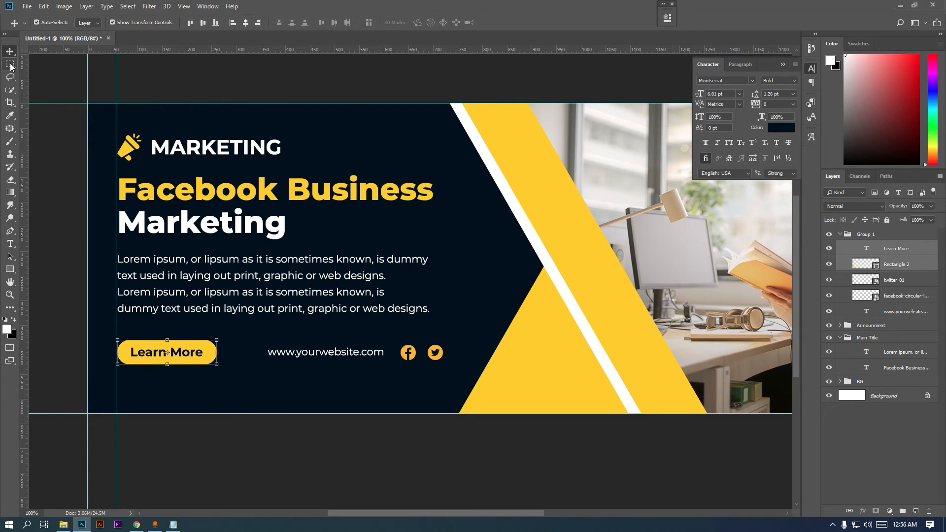
click(10, 65)
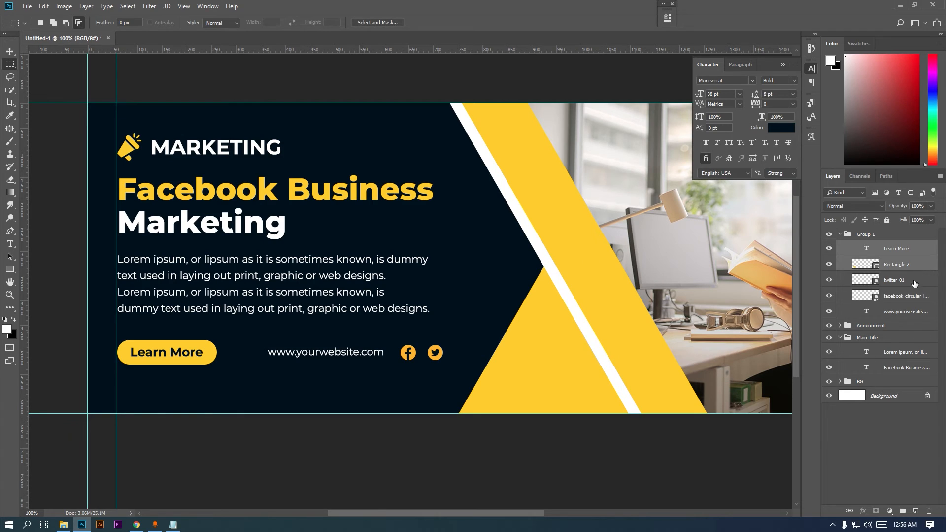
click(916, 282)
click(854, 250)
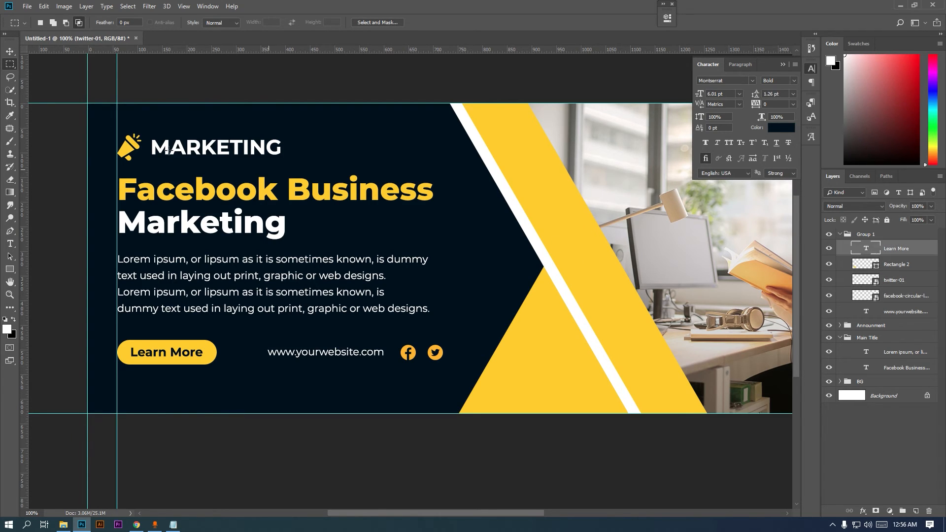
Move the website address text left, closer to the Learn More button, keeping it on the same line.
key(v)
click(360, 355)
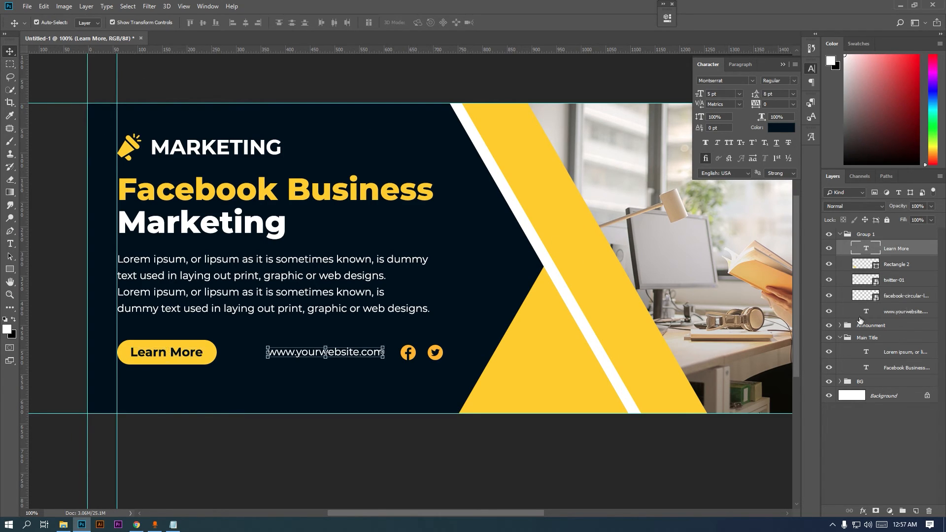
drag(353, 357, 337, 360)
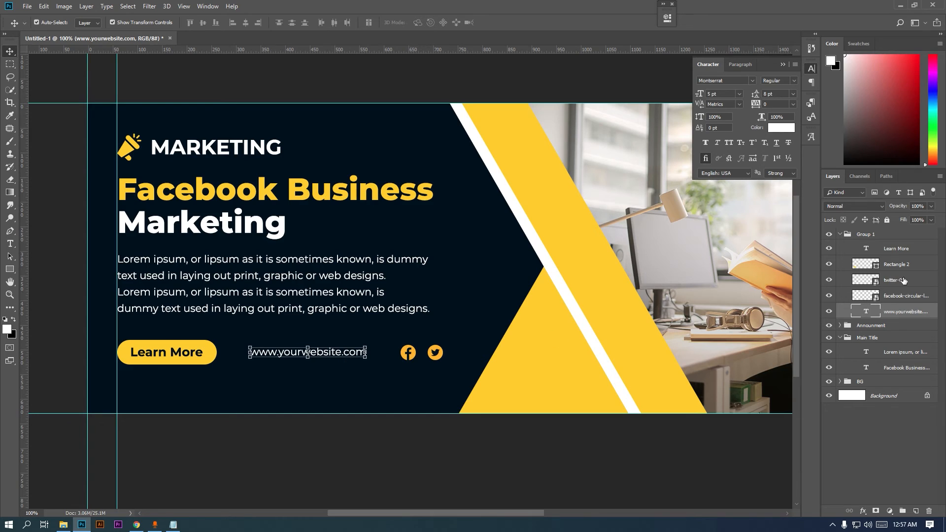
Group the Facebook and Twitter icon layers and shift the group 2 px to the right.
click(902, 281)
ctrl+click(897, 264)
ctrl+click(896, 264)
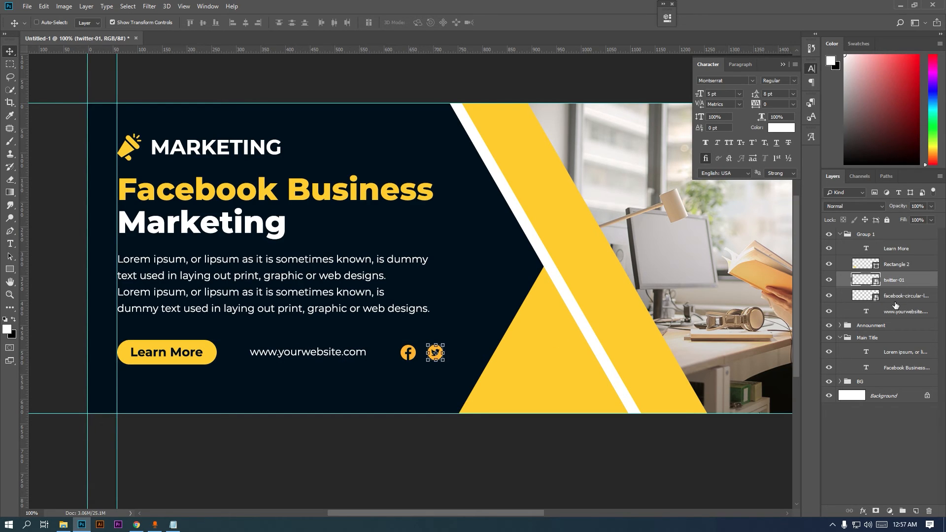
ctrl+click(899, 296)
key(ctrl+g)
key(ctrl+t)
drag(432, 350, 435, 353)
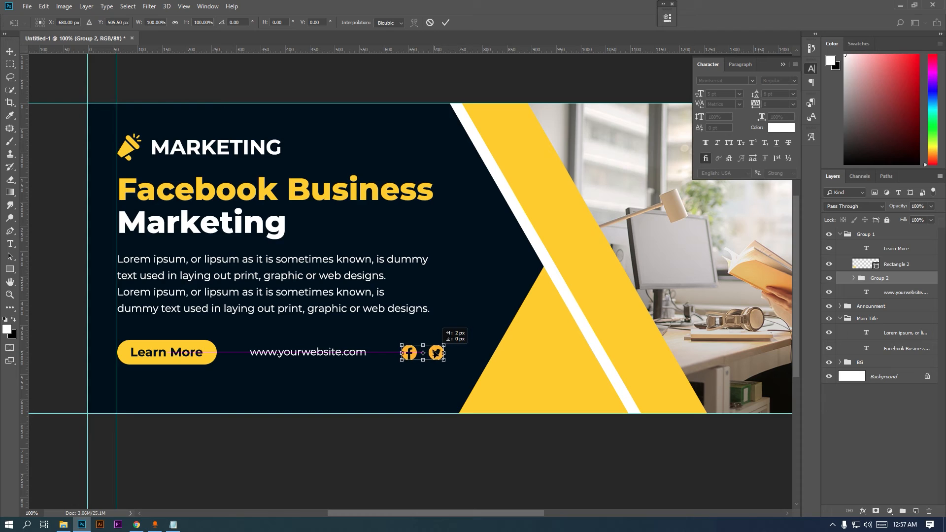
key(Return)
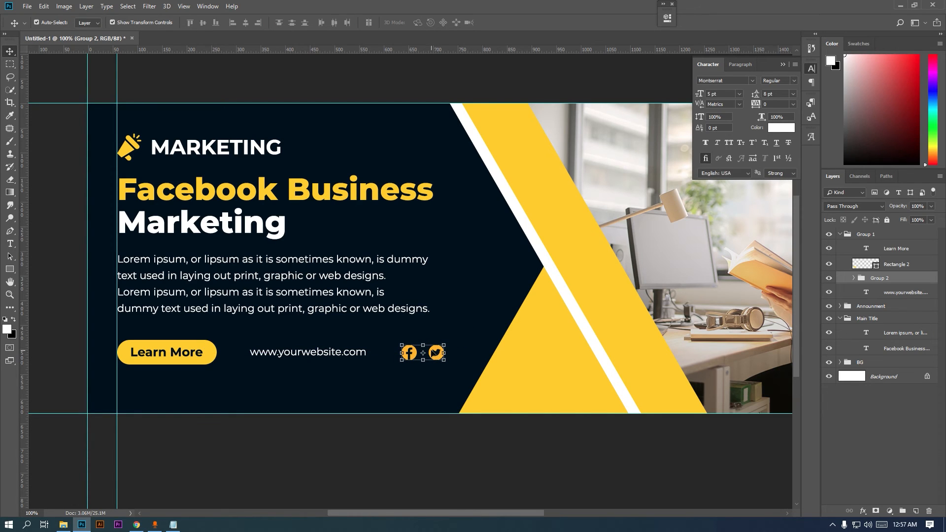
click(10, 65)
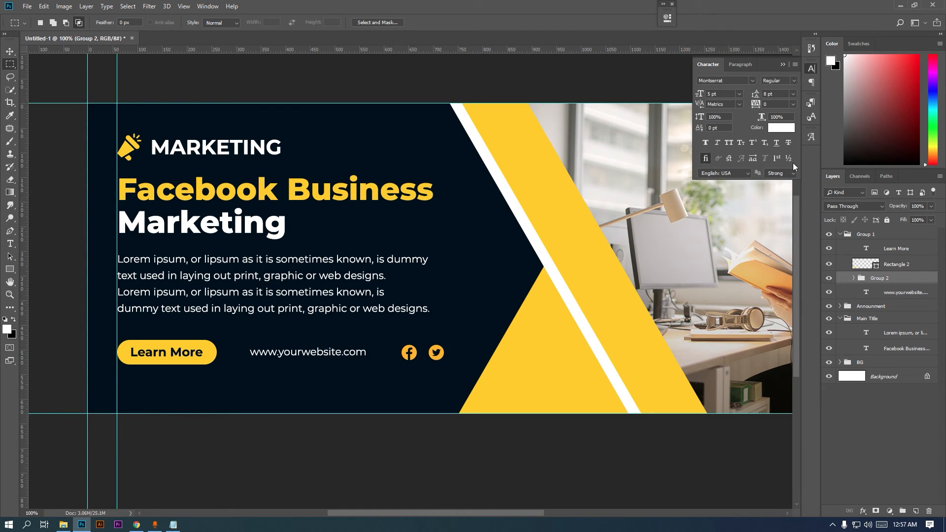
Recolour the website address text with the yellow sampled from the diagonal shape.
key(alt+bracketleft)
key(v)
click(783, 128)
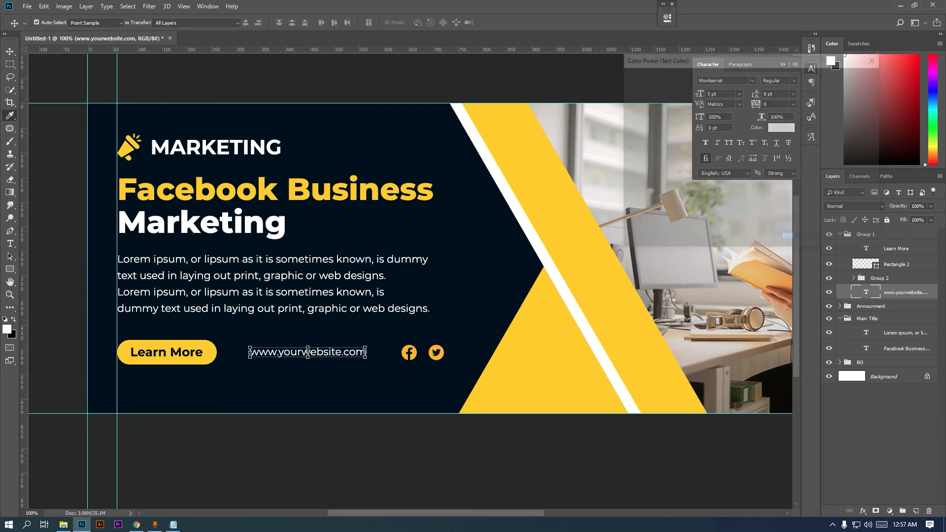
click(638, 321)
click(850, 77)
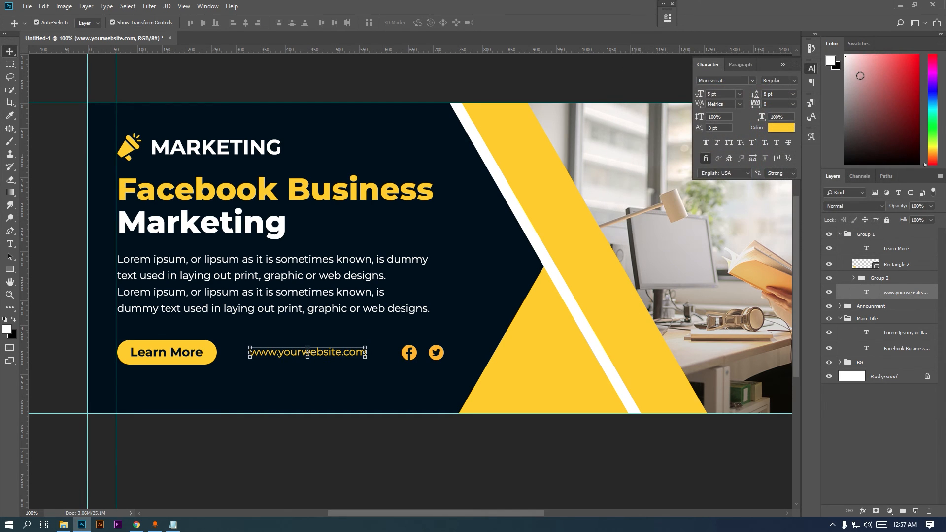
click(783, 65)
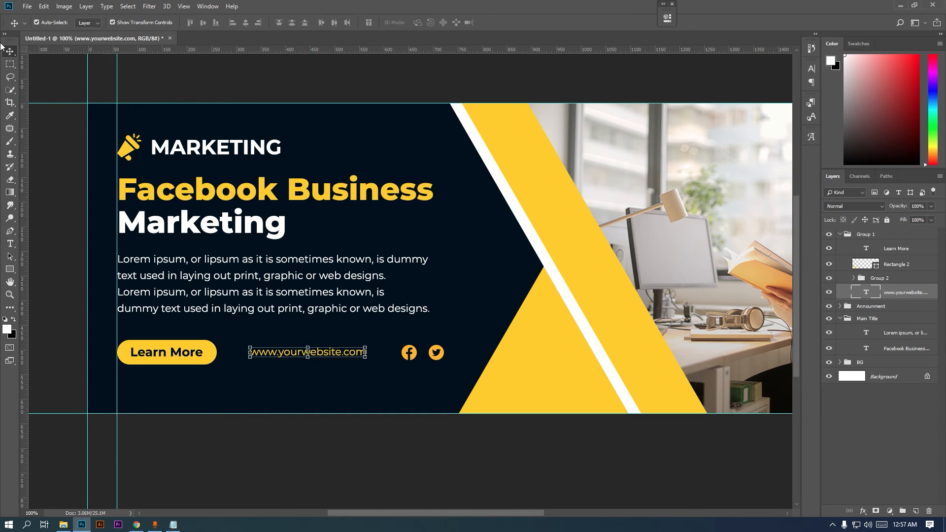
Examine the complete cover fitted to the window and collapse the Group 1 layer group.
key(m)
alt+click(381, 220)
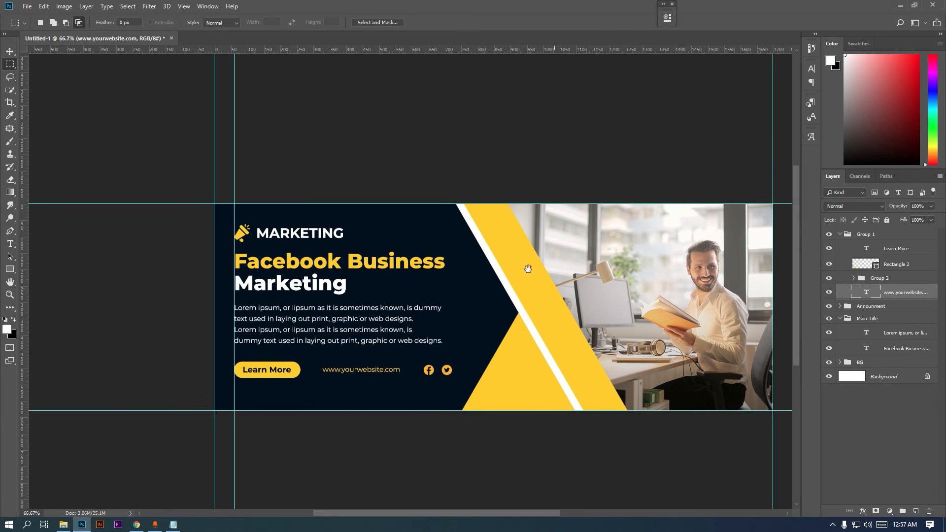
key(ctrl+minus)
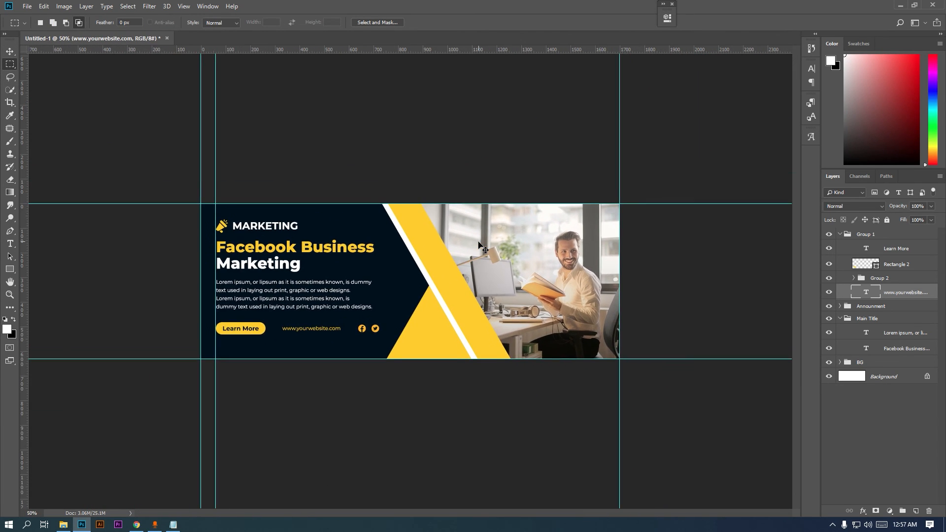
key(ctrl+0)
drag(61, 222, 22, 209)
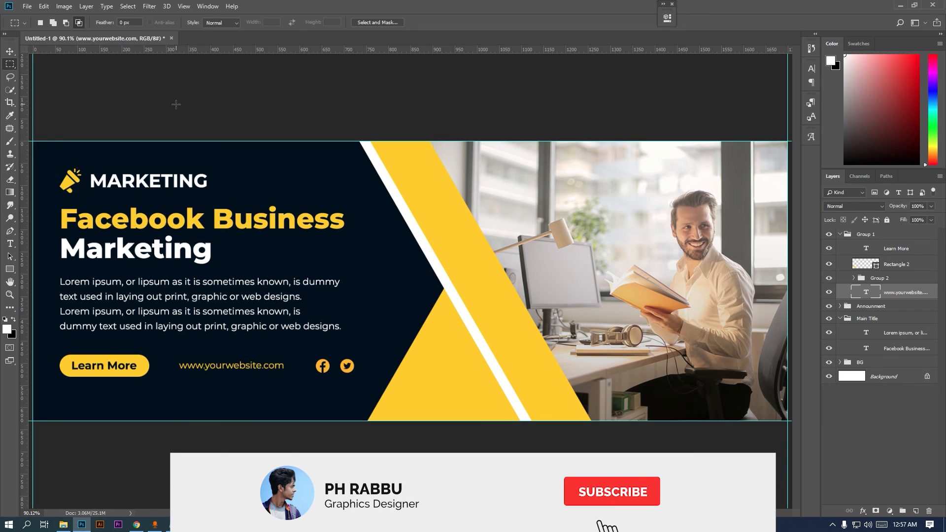
click(839, 233)
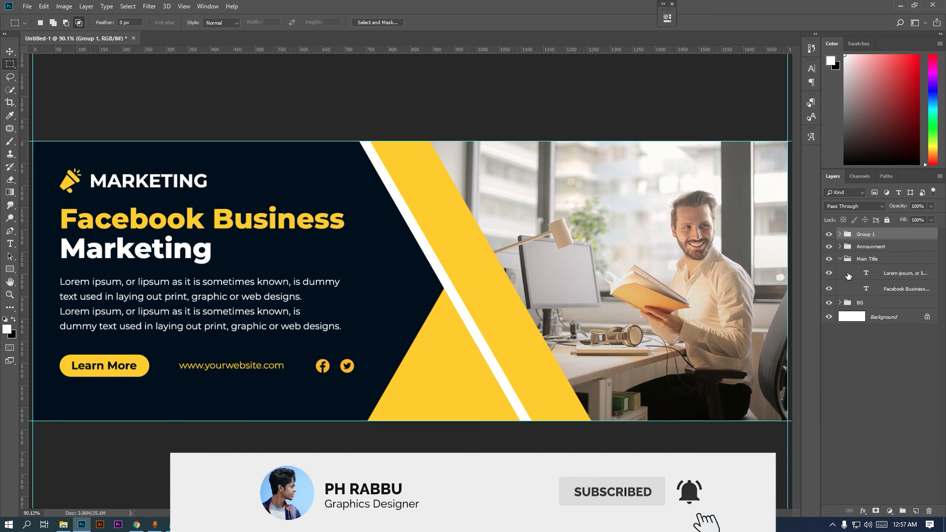